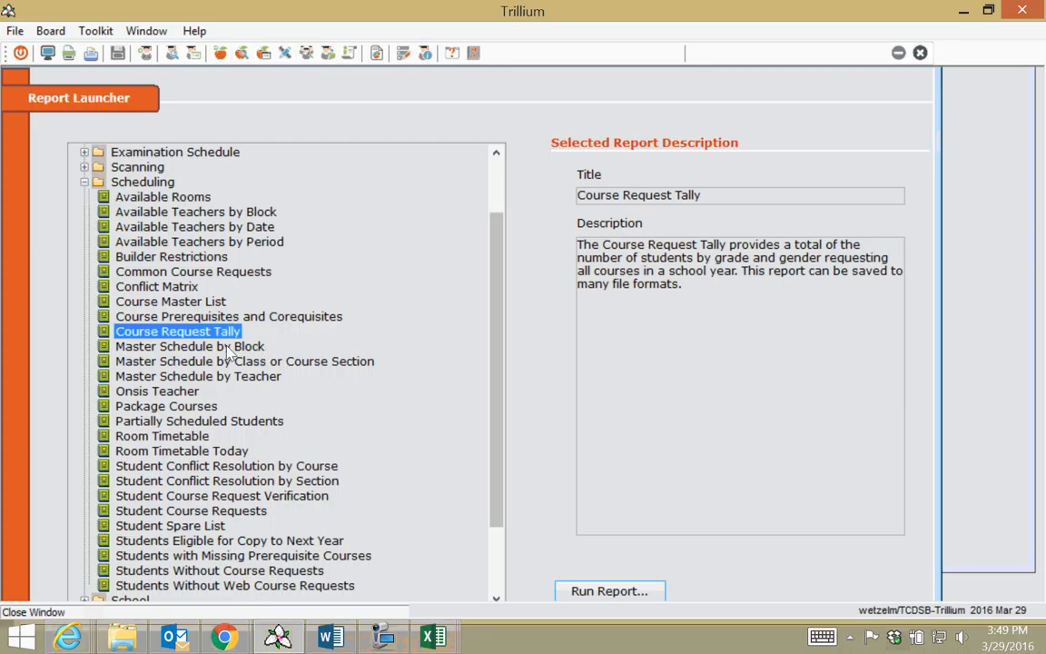
Run the Course Request Tally report and export it in XLS (Microsoft Excel) format with headings included.
double_click(172, 332)
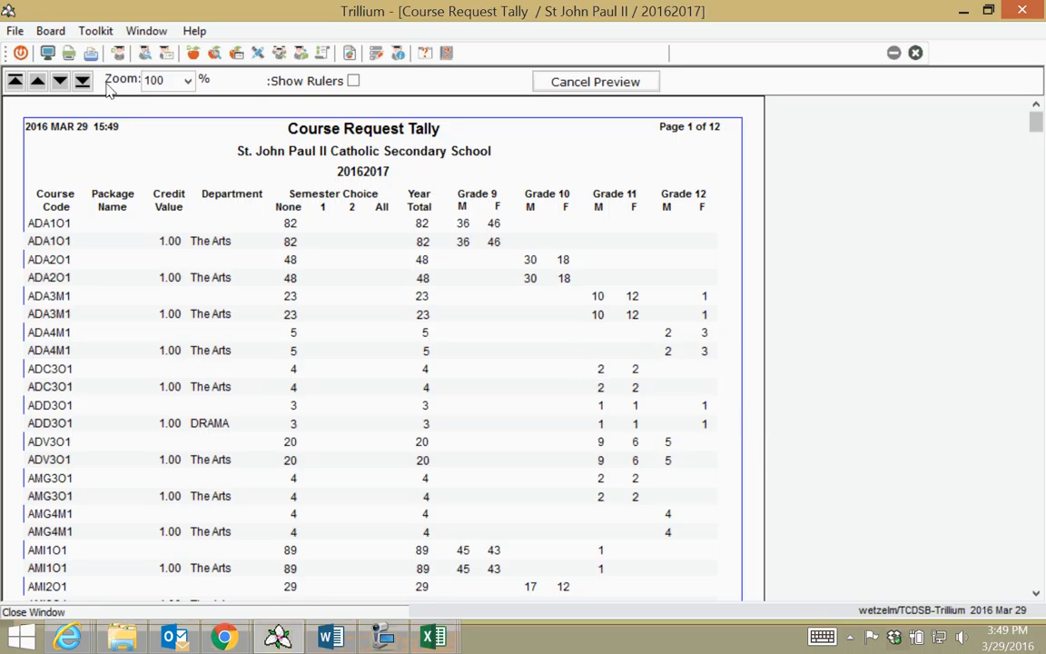
left_click(90, 54)
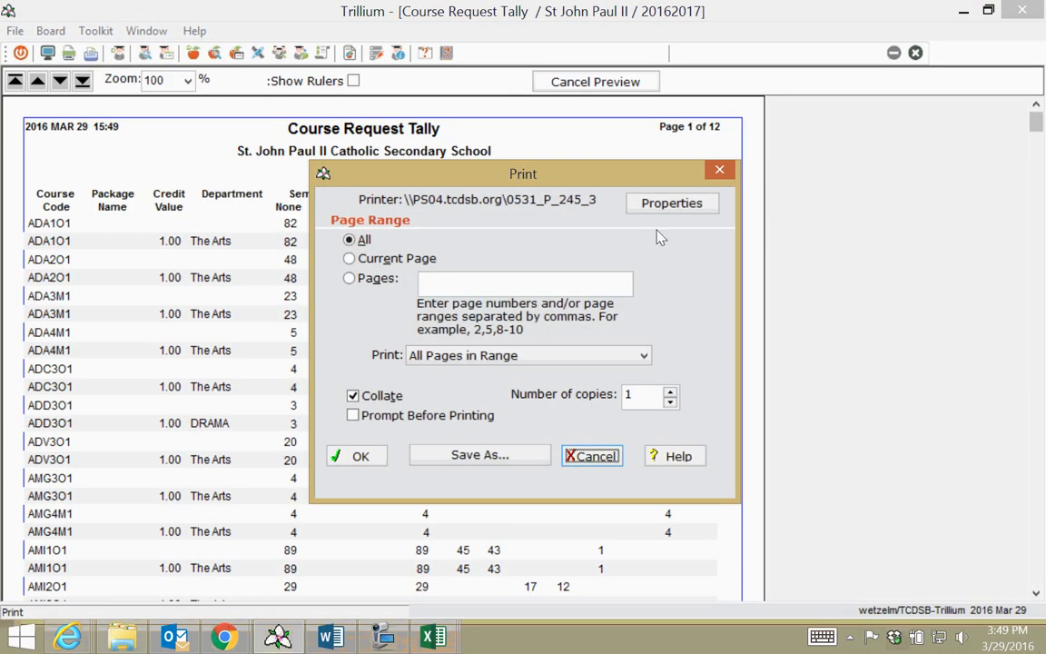
left_click(507, 456)
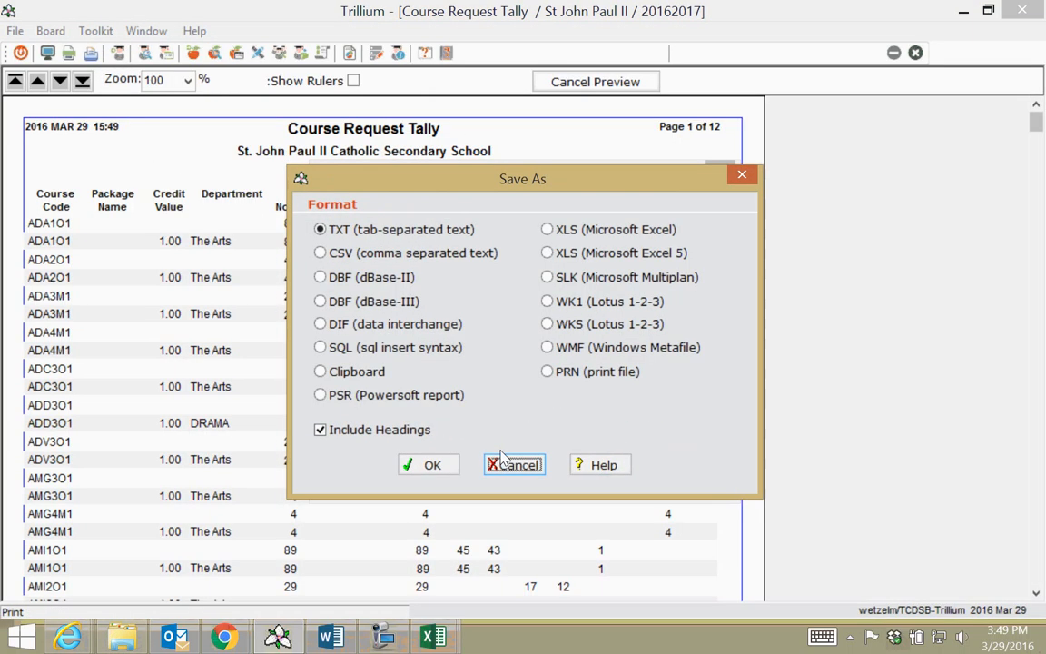
left_click(591, 232)
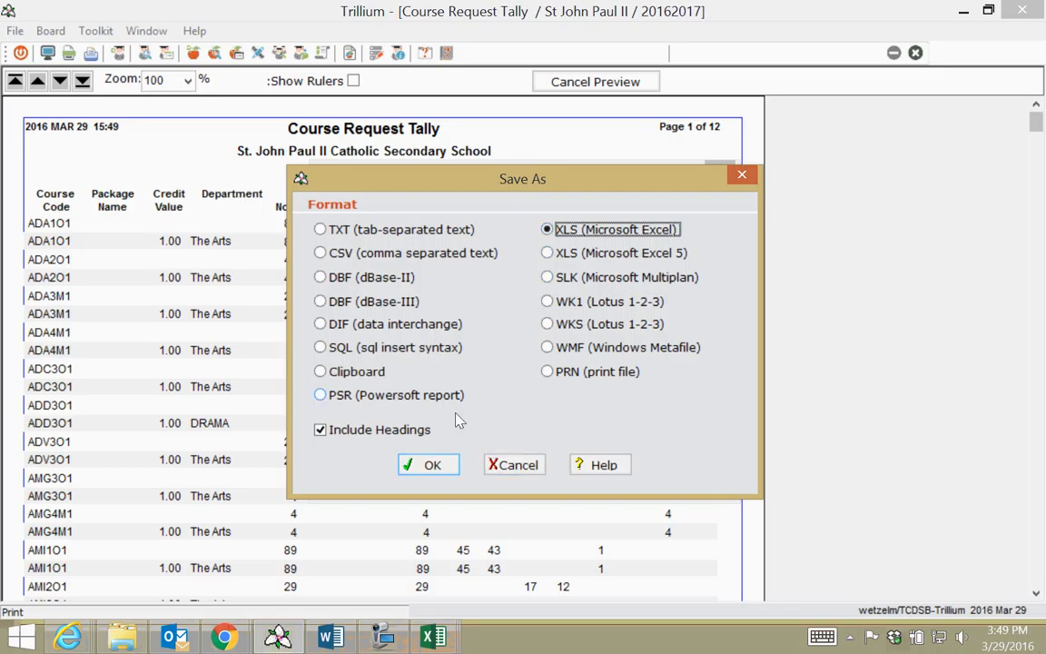
left_click(434, 465)
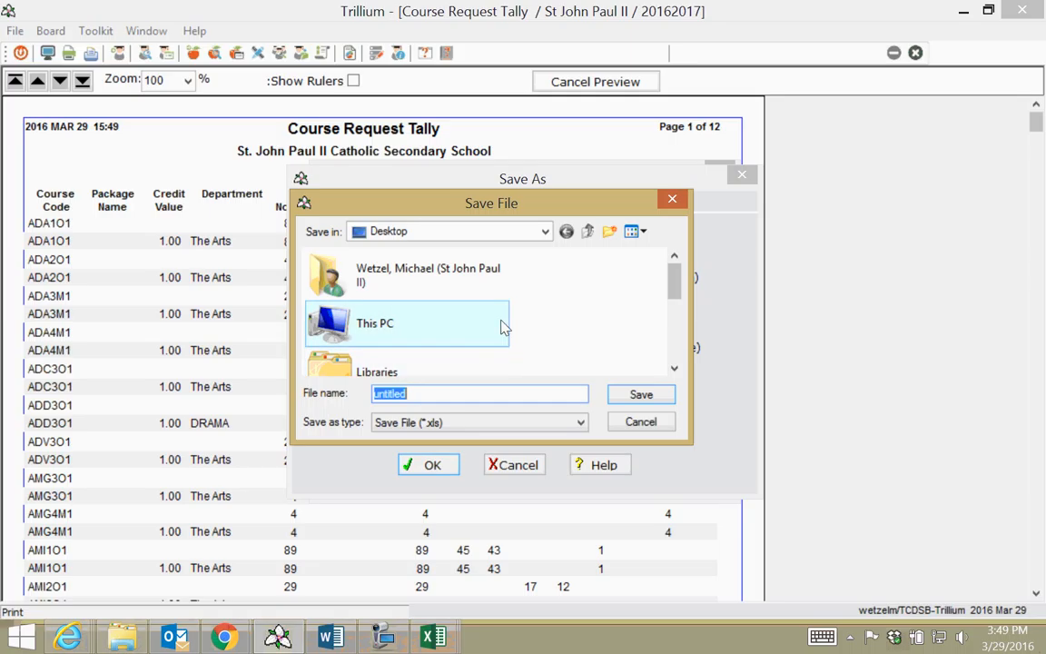
Save the exported report to the Desktop as "course request tally 3" and leave the print dialog without printing.
type("course")
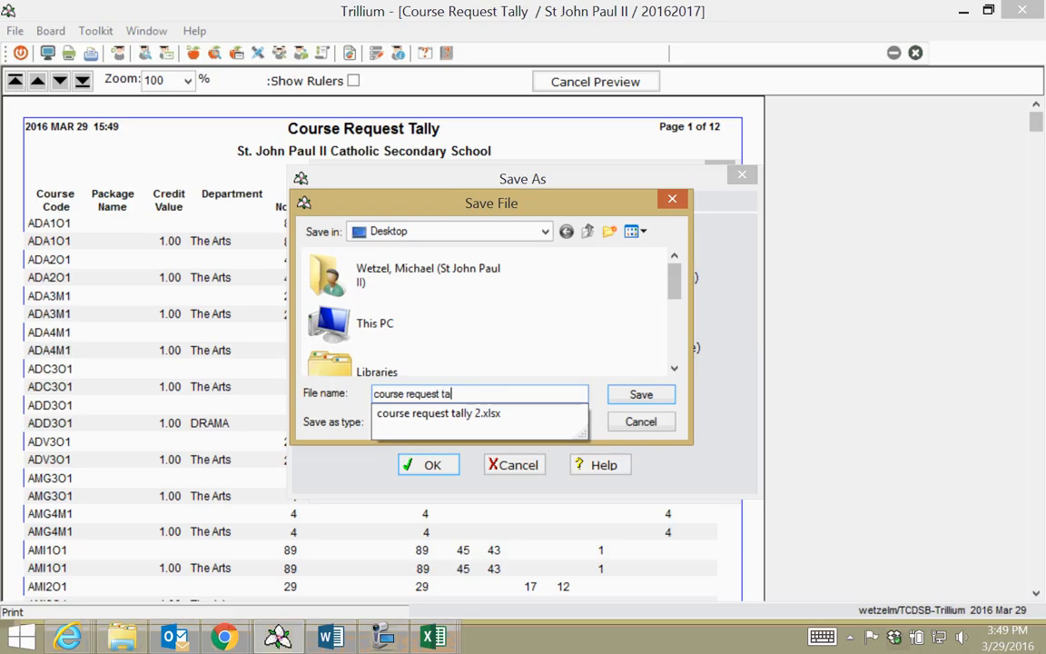
type("request tally 3")
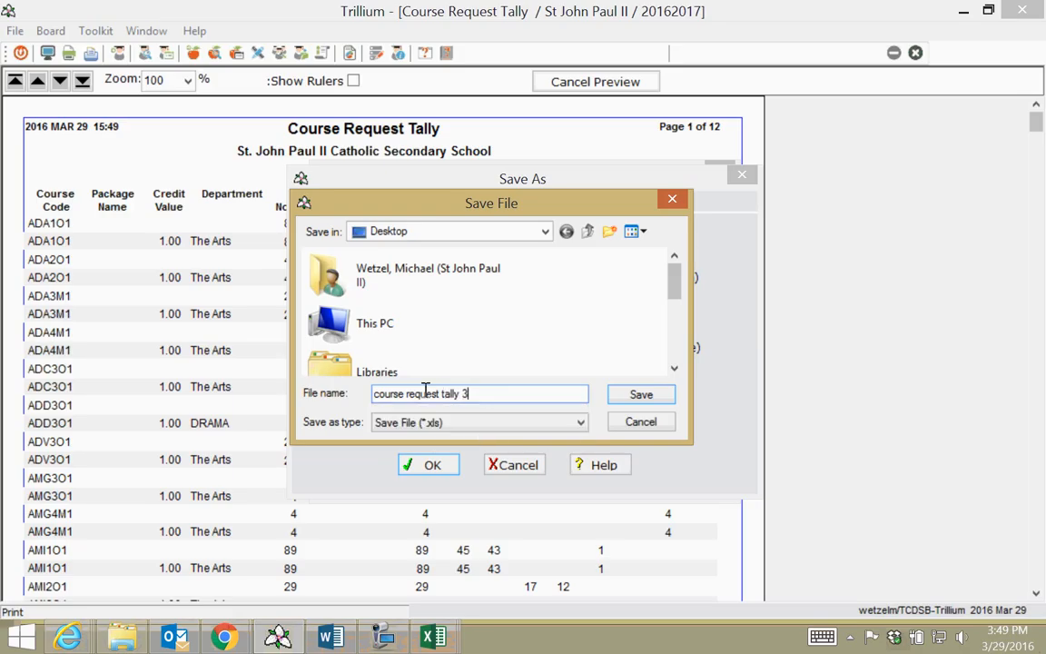
left_click(643, 396)
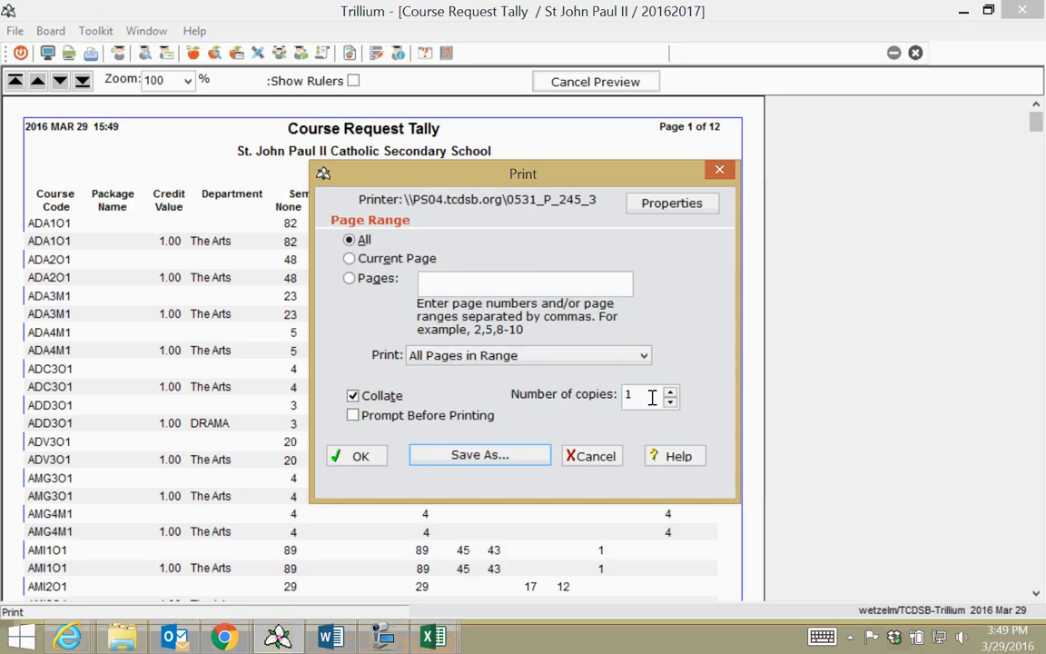
left_click(592, 456)
Switch to File Explorer and open the exported "course request tally 3" file from the Desktop folder in Excel.
mouse_move(223, 638)
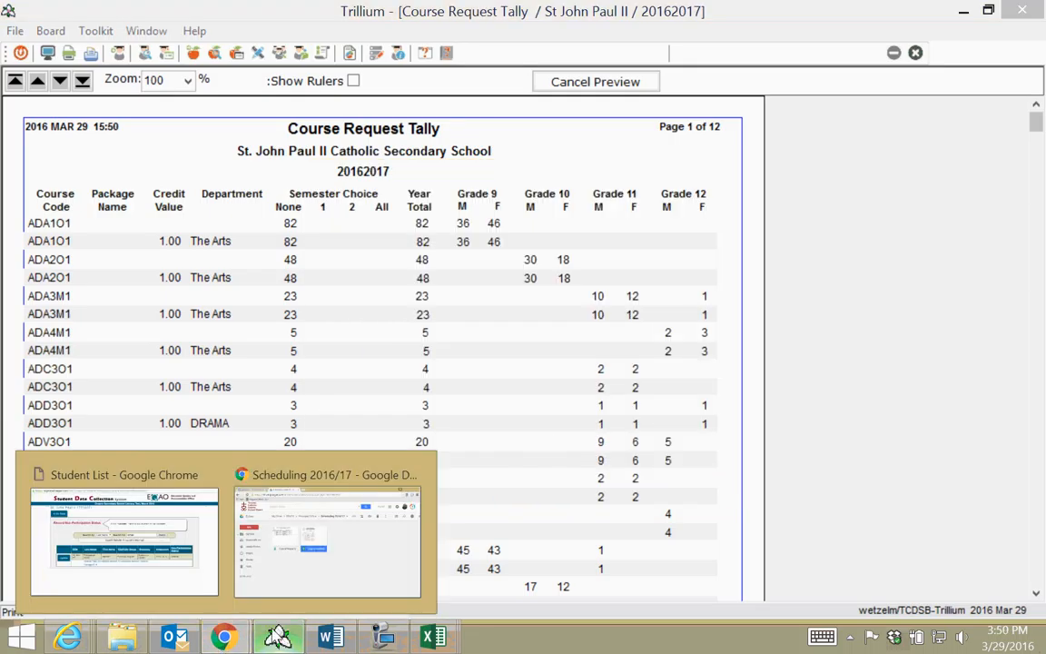
left_click(121, 639)
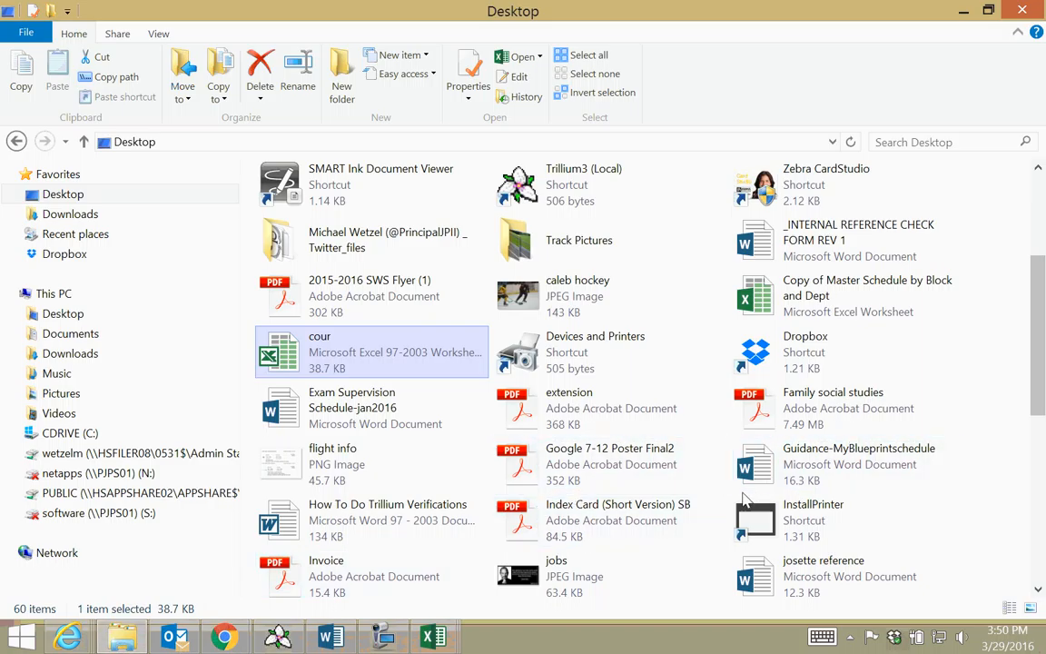
left_click(1023, 11)
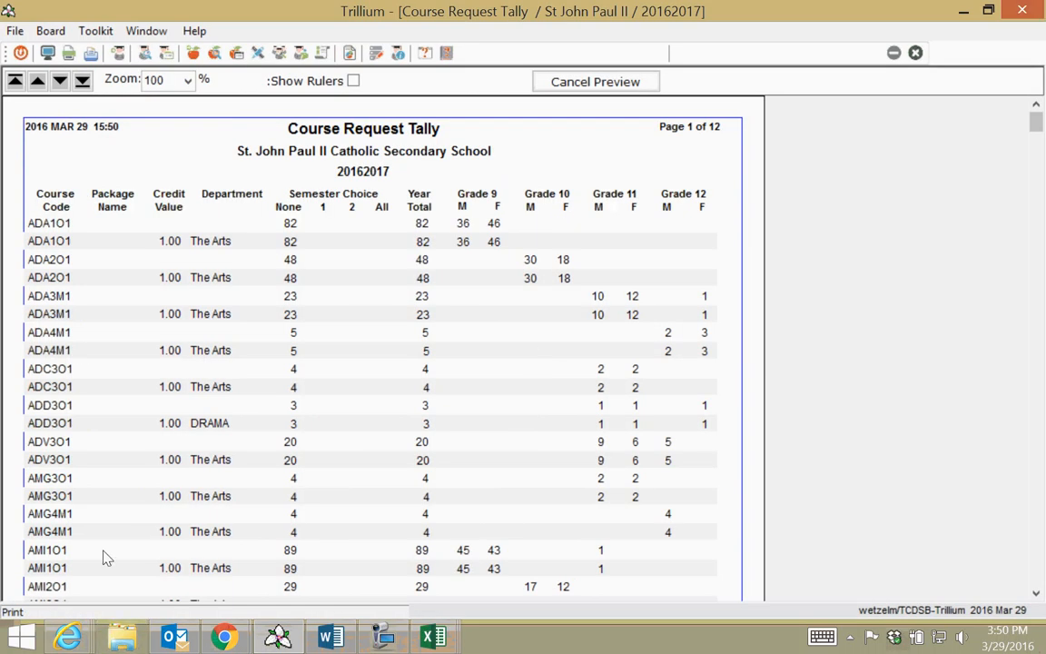
left_click(123, 638)
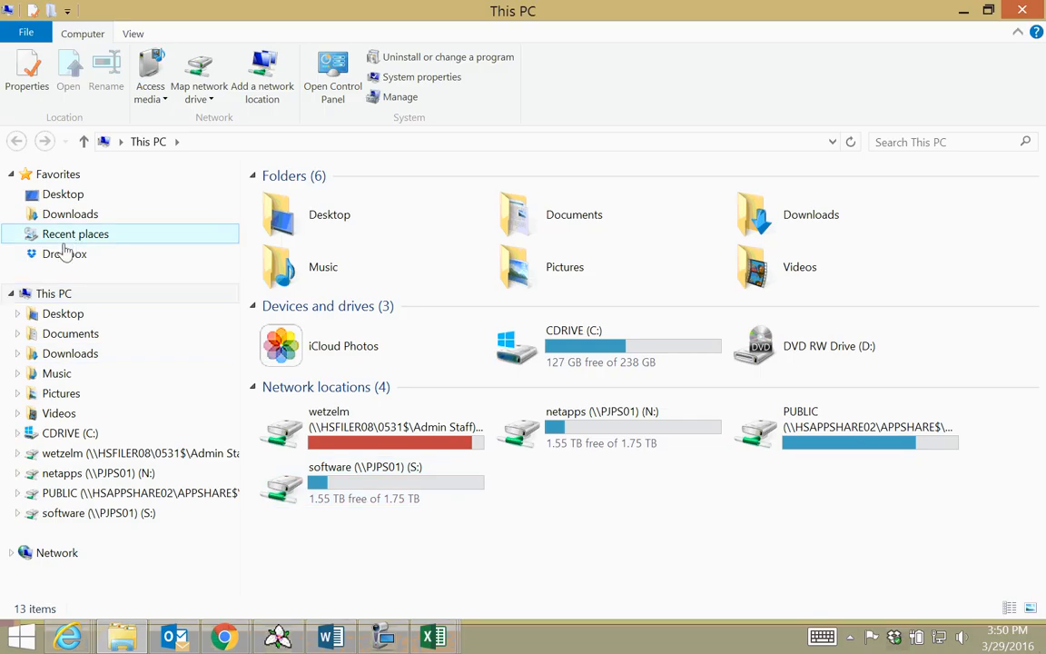
left_click(60, 318)
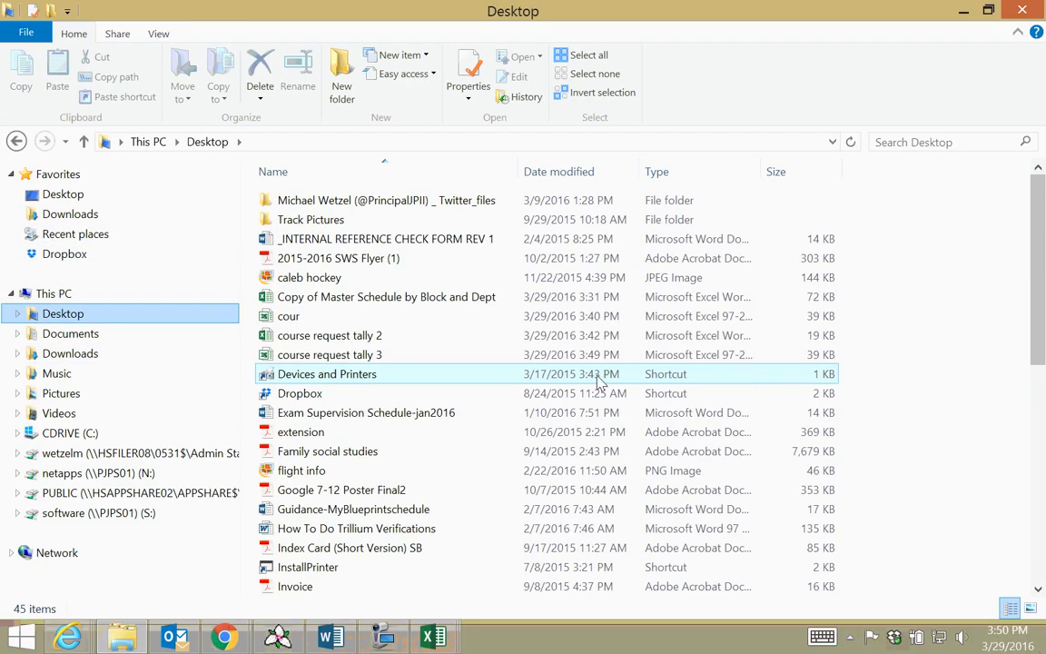
double_click(320, 362)
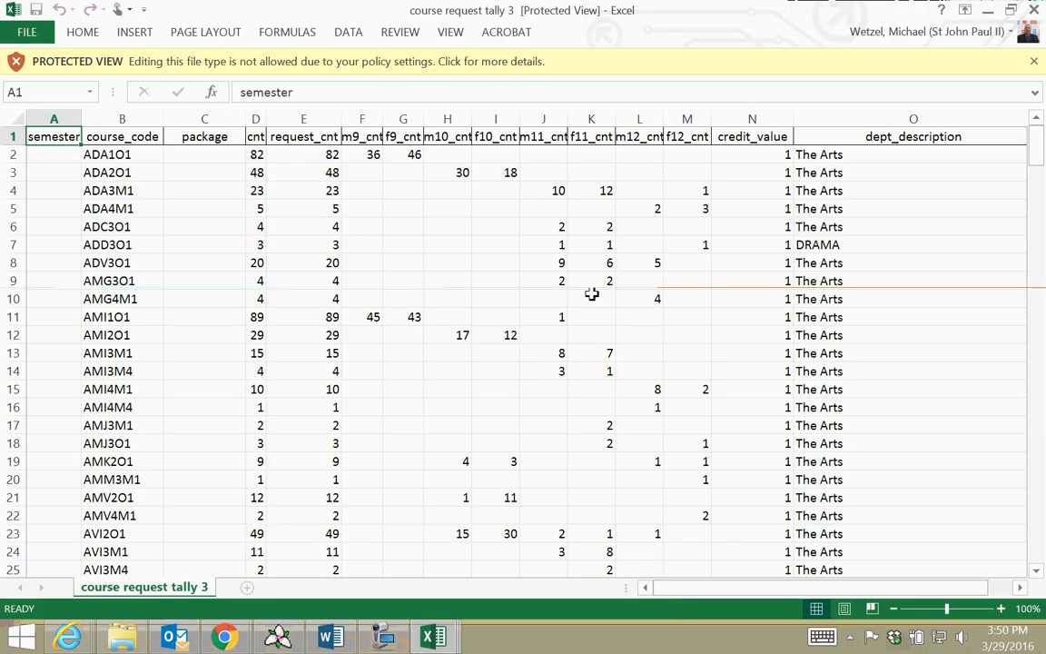
Copy the entire contents of the protected course request tally 3 sheet.
left_click(10, 119)
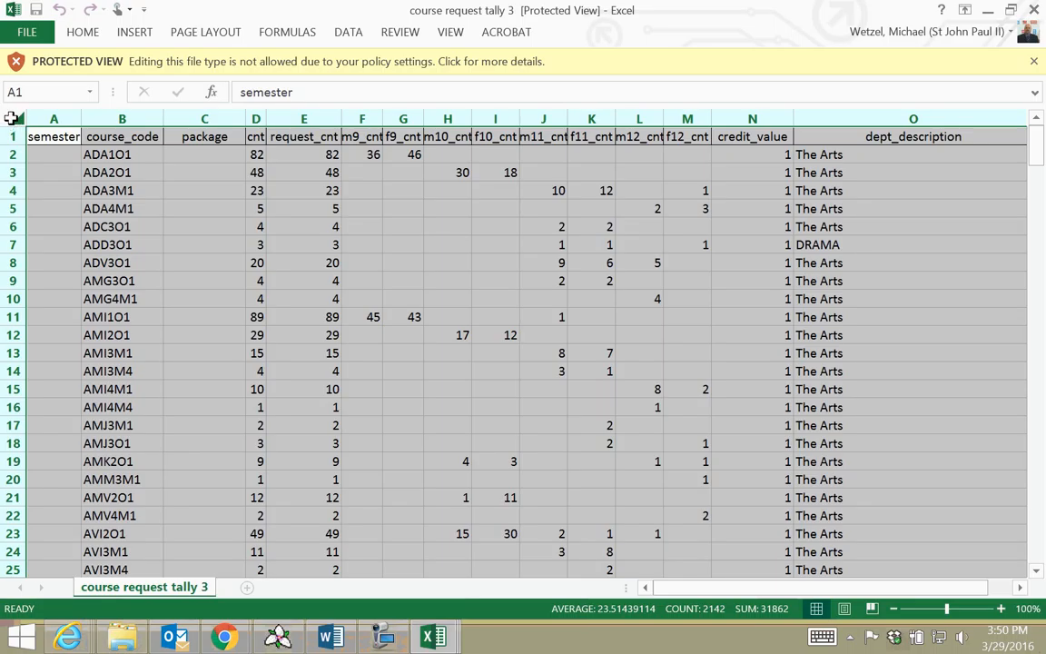
right_click(13, 125)
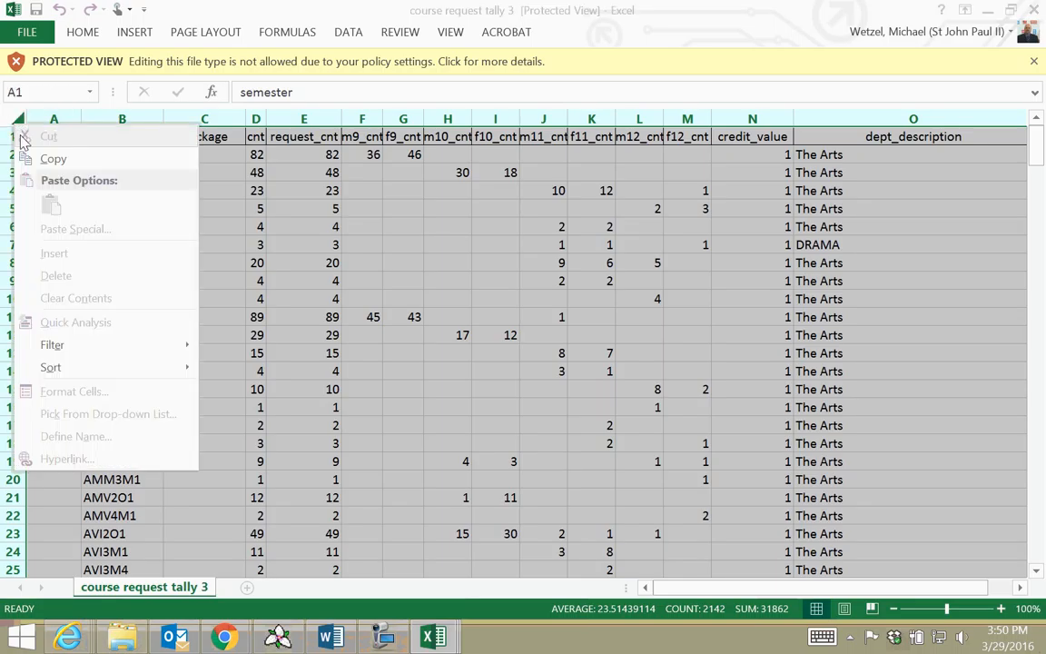
left_click(46, 160)
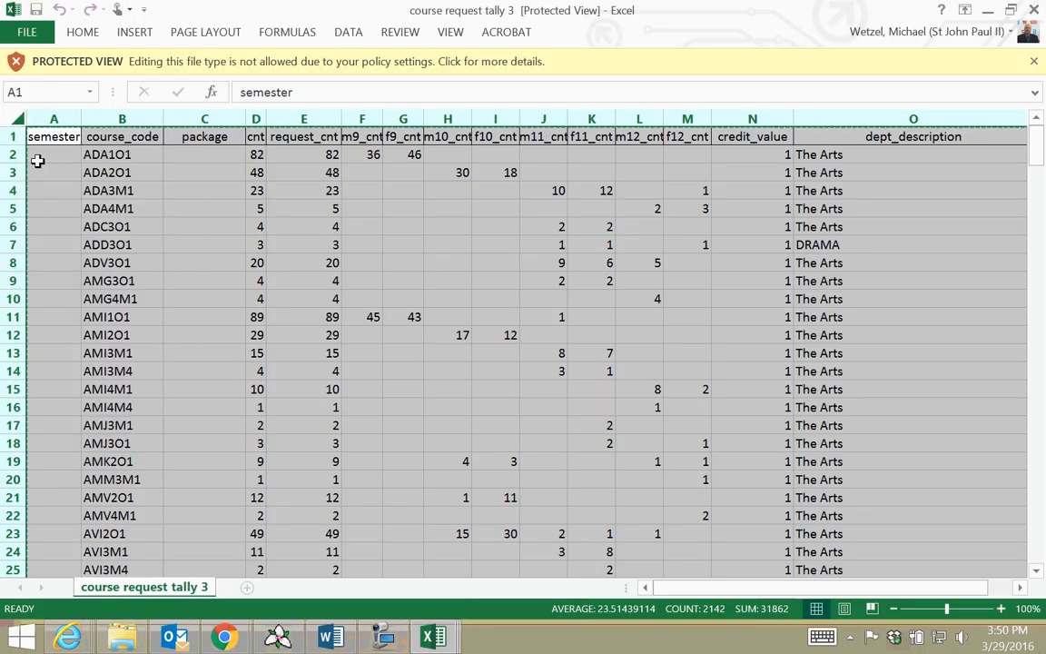
Create a blank workbook and paste the copied tally data at cell A1 without its source formatting.
left_click(27, 33)
left_click(14, 96)
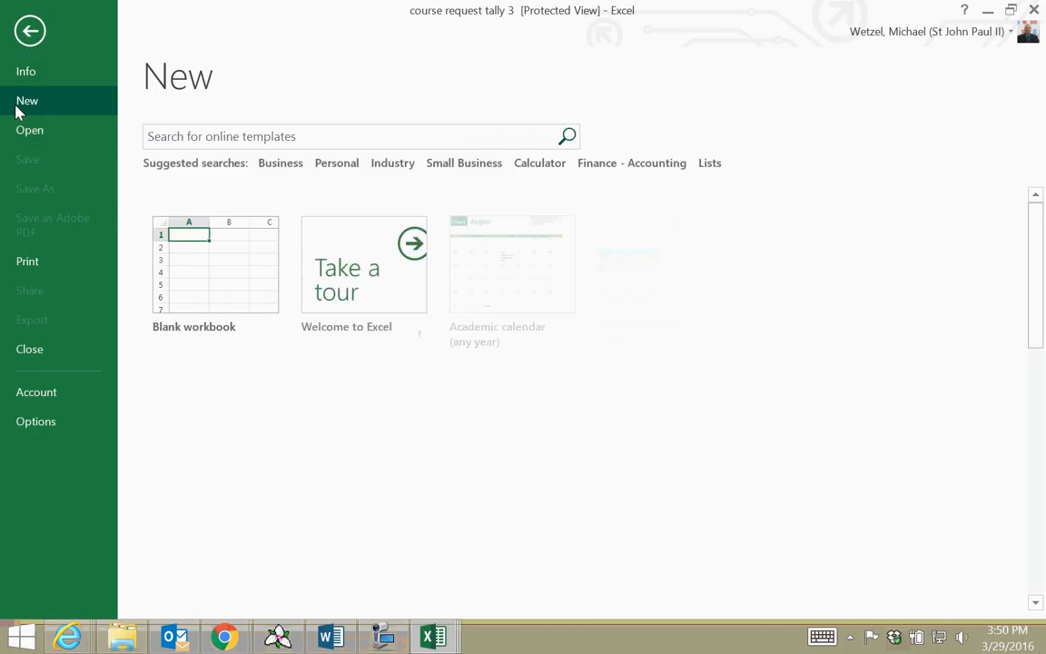
left_click(164, 241)
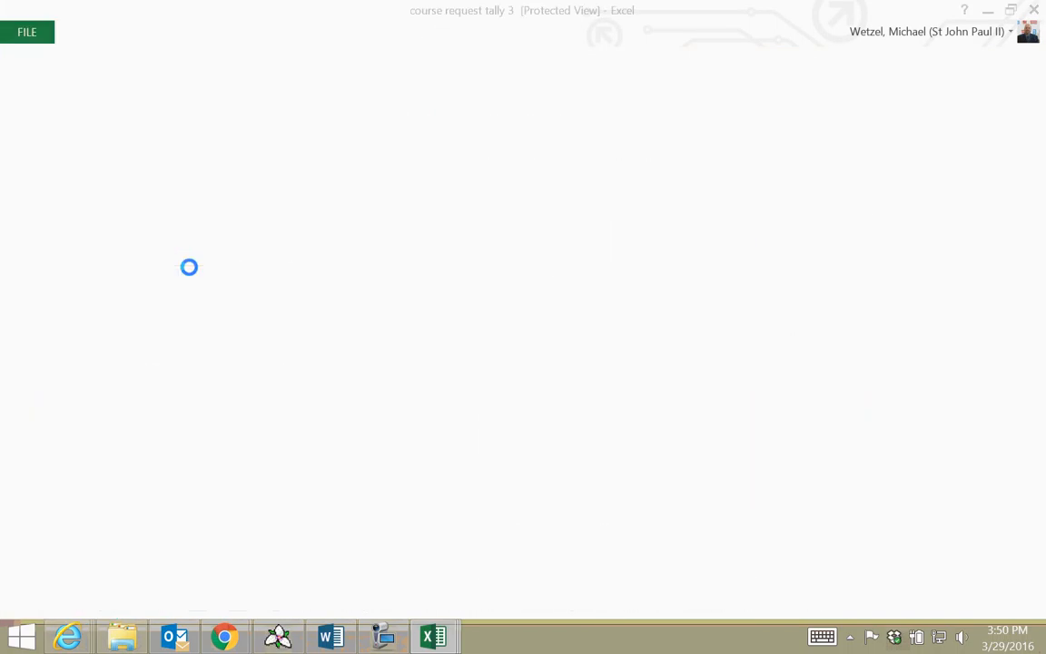
right_click(50, 185)
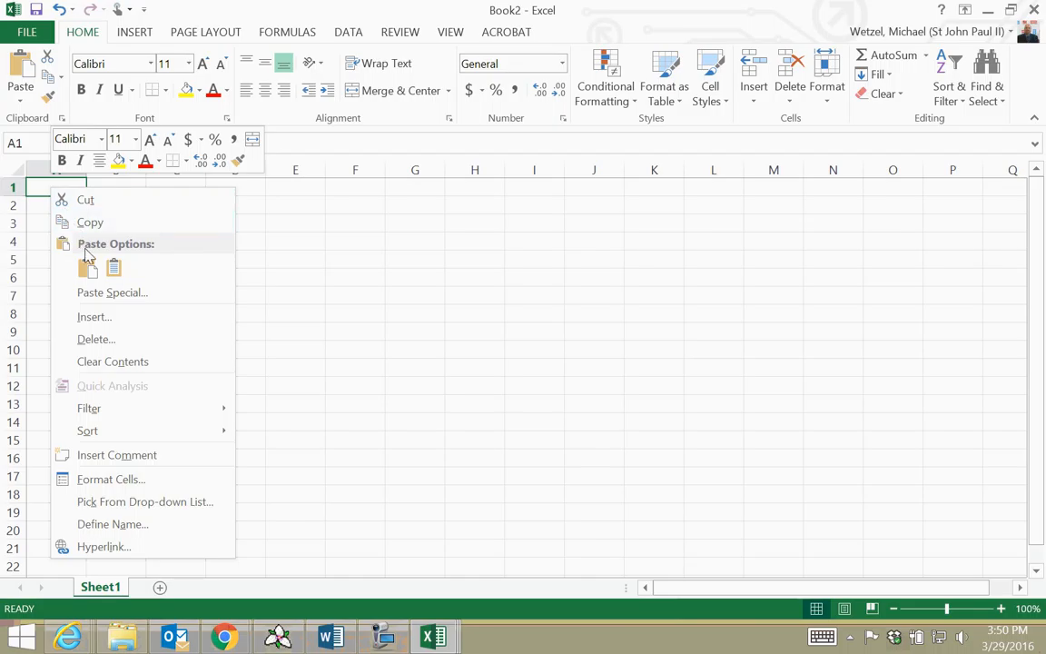
left_click(113, 270)
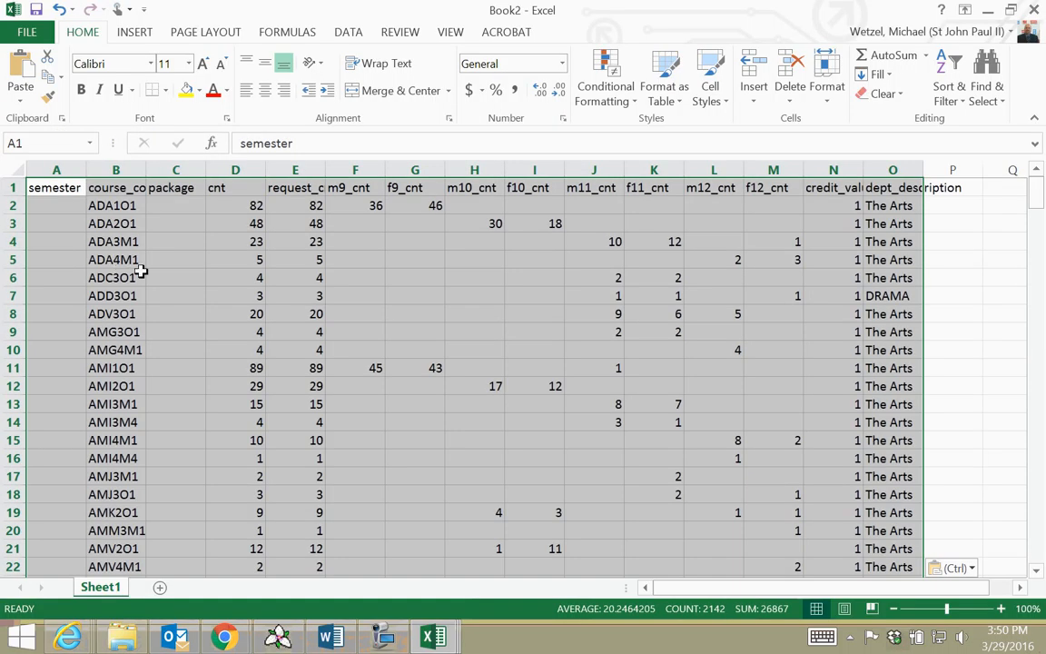
Save the new workbook to the Desktop as an Excel Workbook named "course request tally 3.xls", accepting replacement of the existing file.
left_click(27, 32)
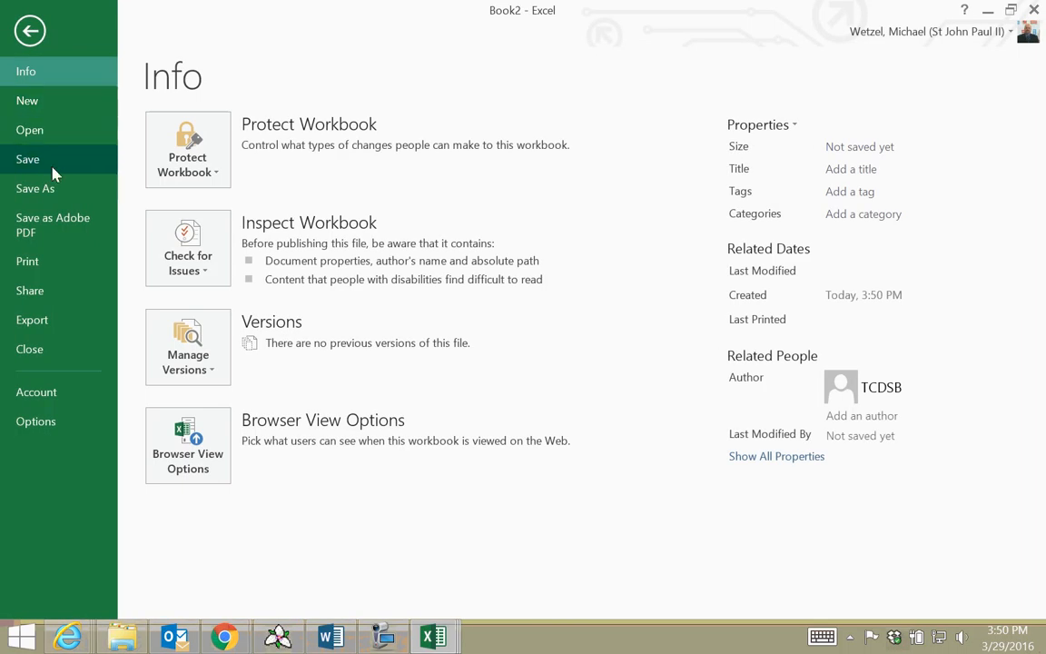
left_click(36, 189)
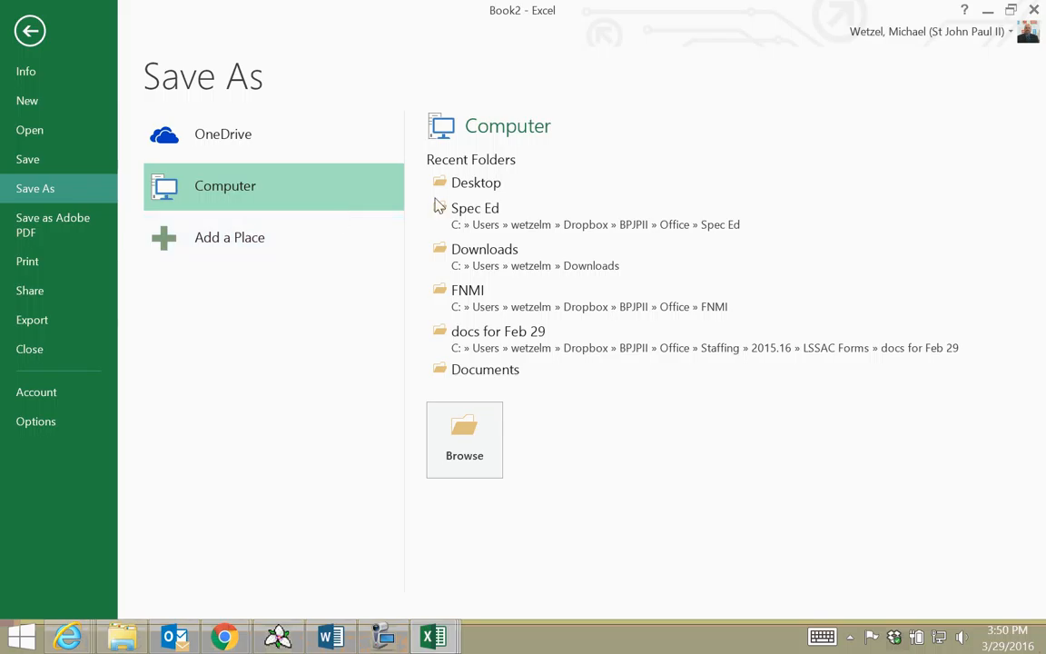
left_click(495, 186)
type("co")
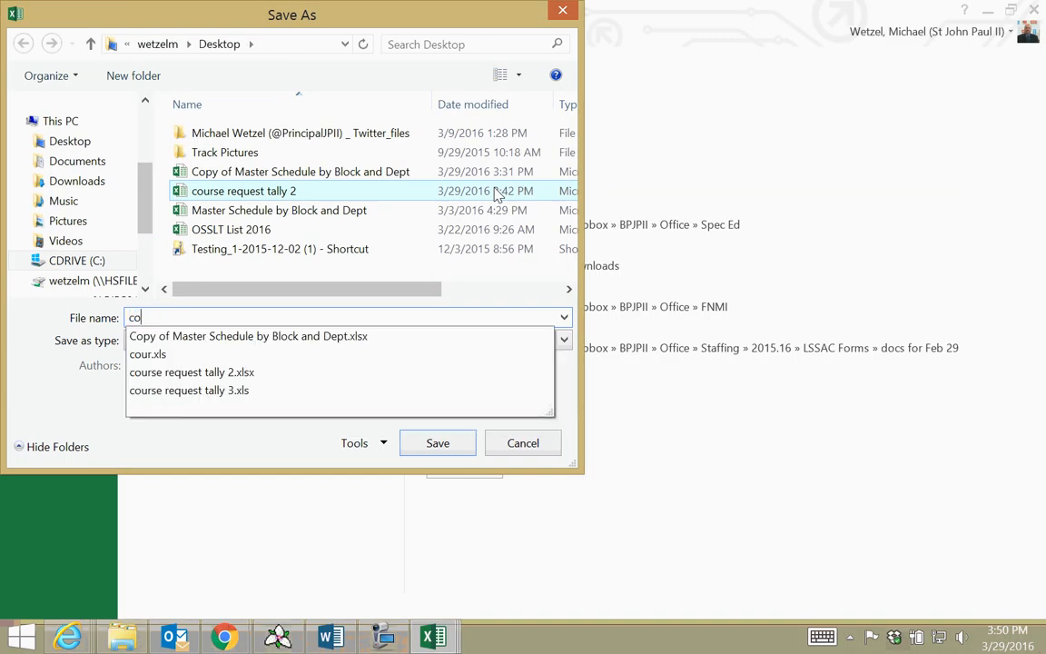
type("ur")
key("Down")
key("Down")
key("Down")
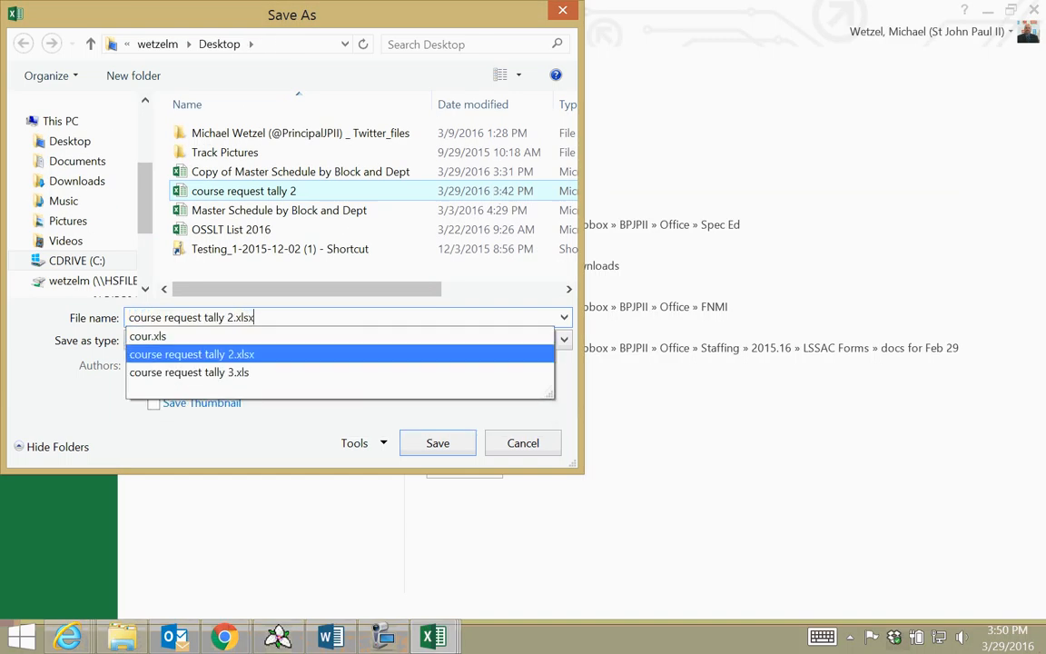
key("Return")
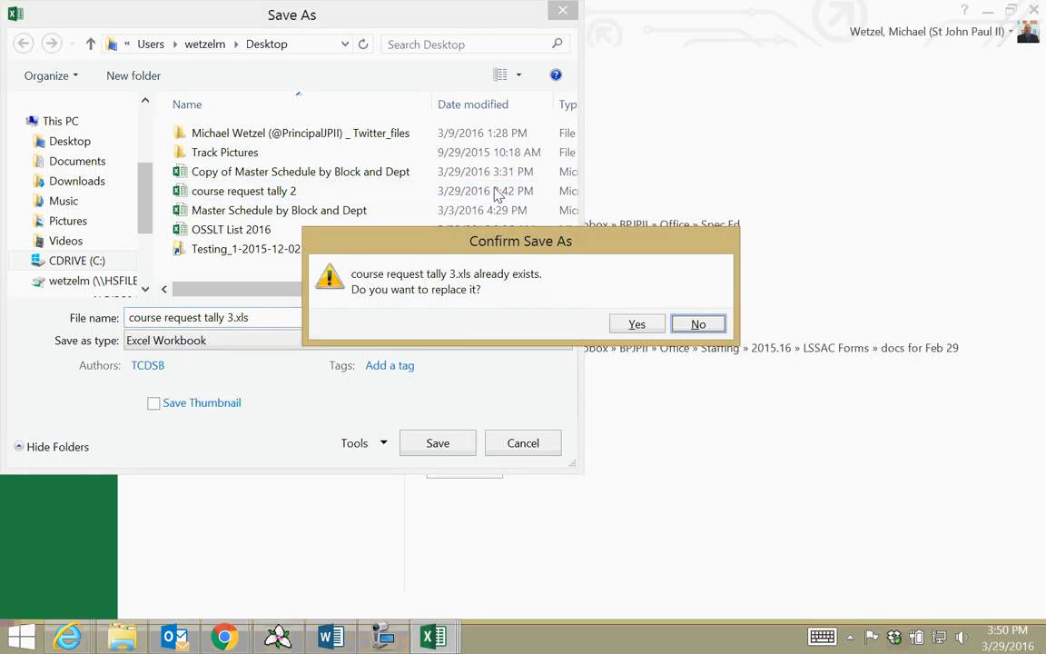
left_click(641, 324)
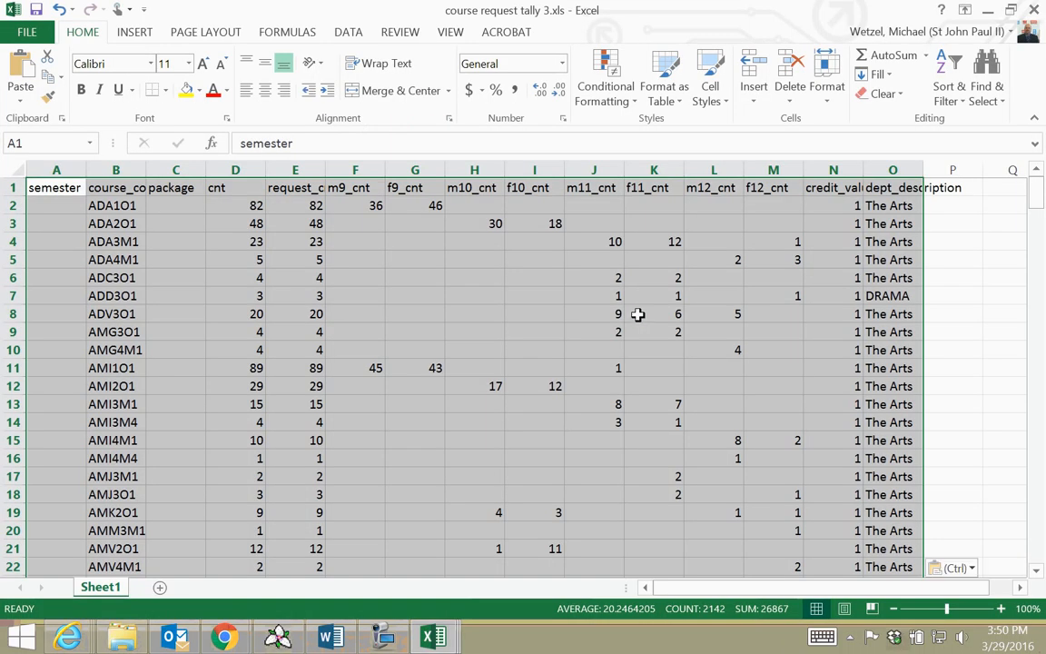
Switch to Google Drive in Chrome, upload "course request tally 3.xls" from the Desktop to the Scheduling 2016/17 folder, and collapse the upload notice.
mouse_move(224, 637)
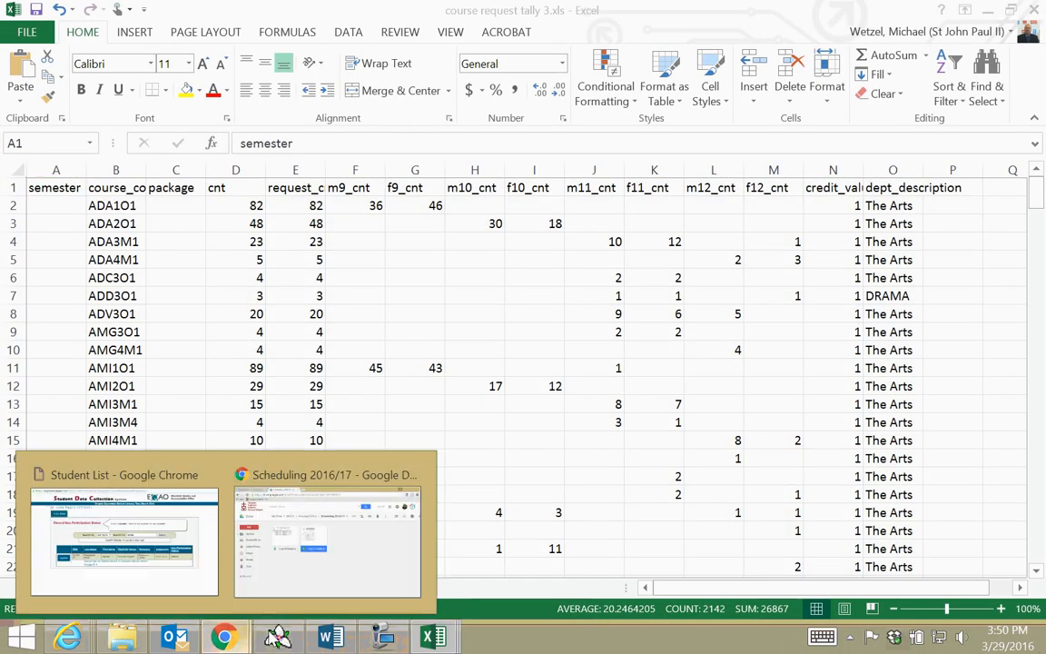
left_click(306, 581)
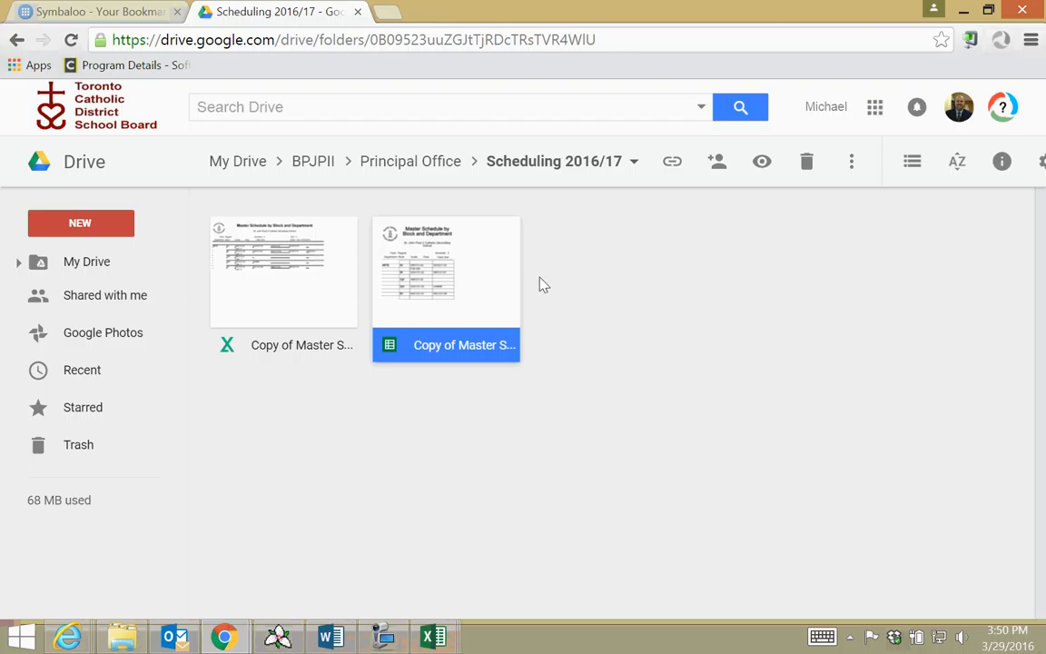
right_click(714, 352)
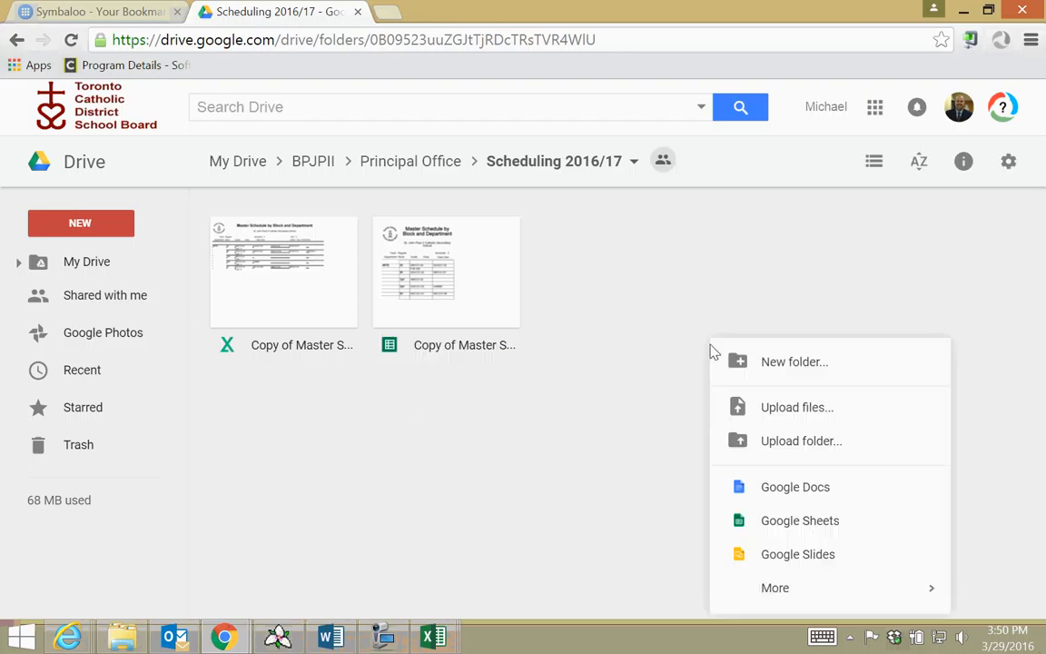
left_click(778, 409)
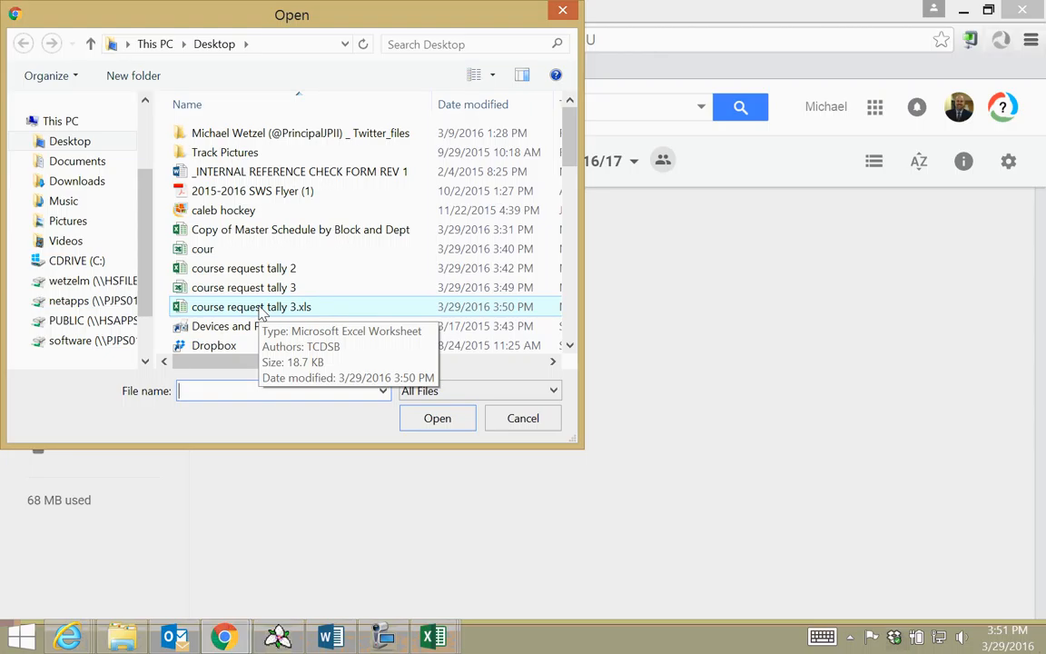
double_click(261, 308)
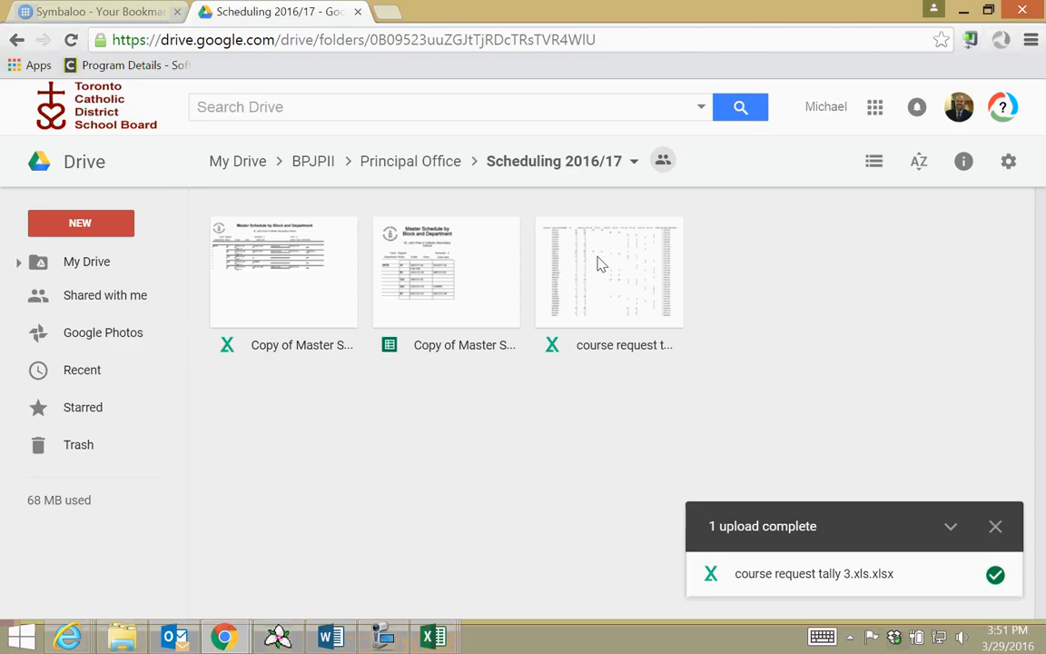
left_click(995, 526)
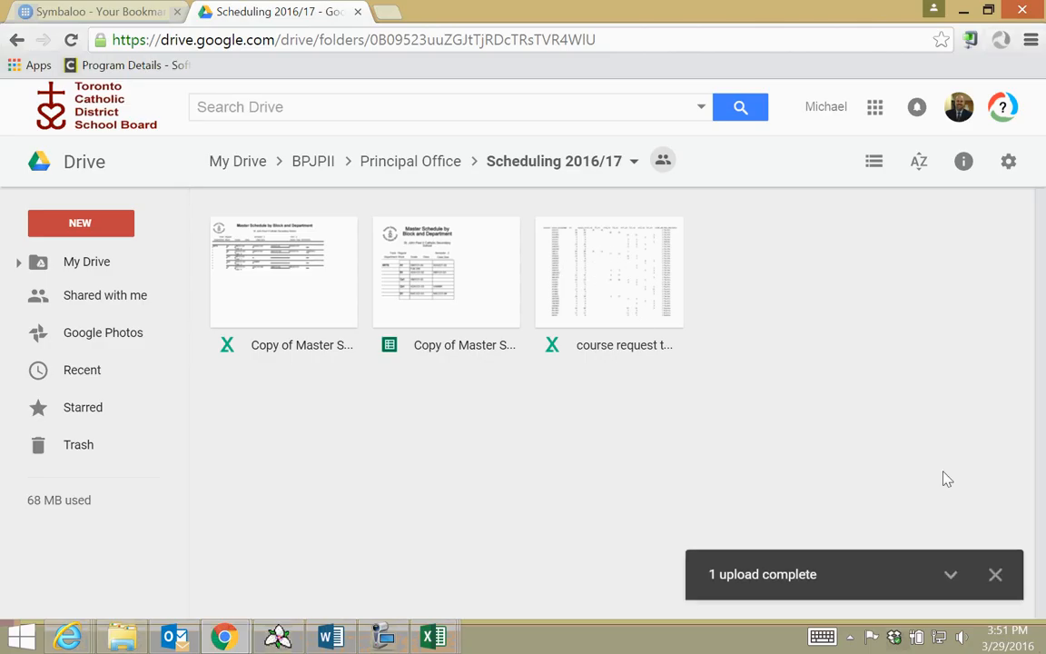
Preview the uploaded "course request tally 3.xls.xlsx" file and open it with Google Sheets.
left_click(595, 292)
double_click(595, 292)
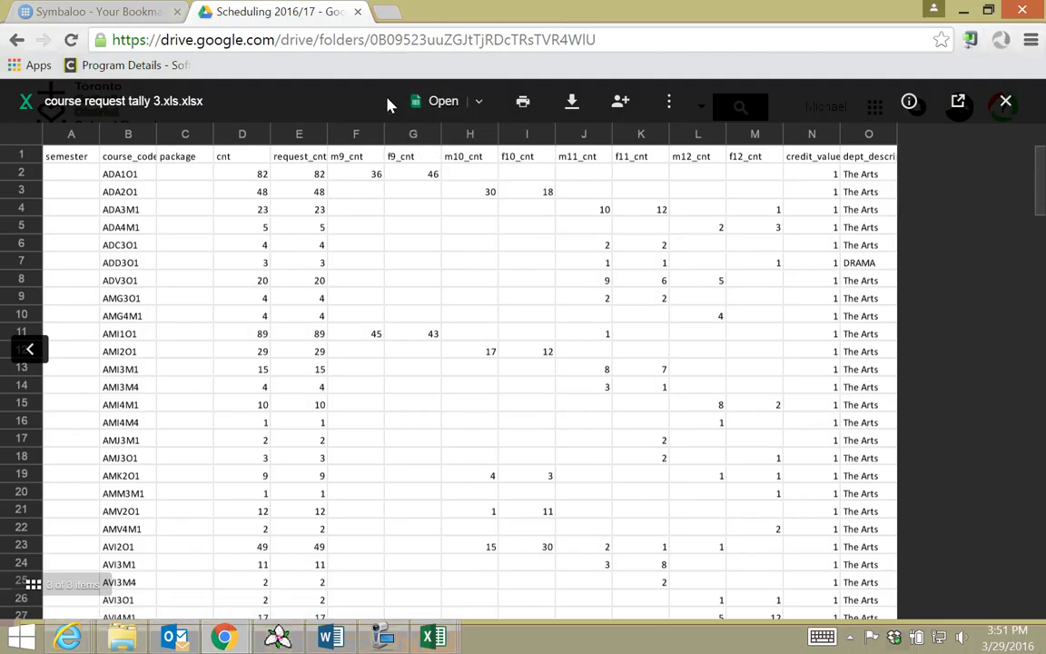
left_click(477, 104)
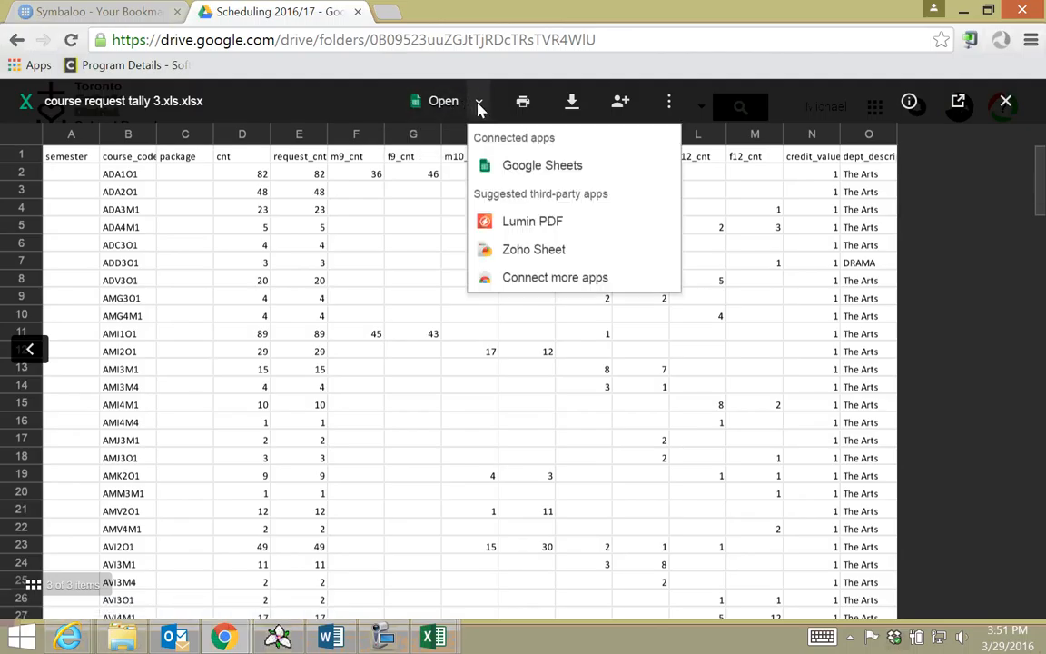
left_click(537, 173)
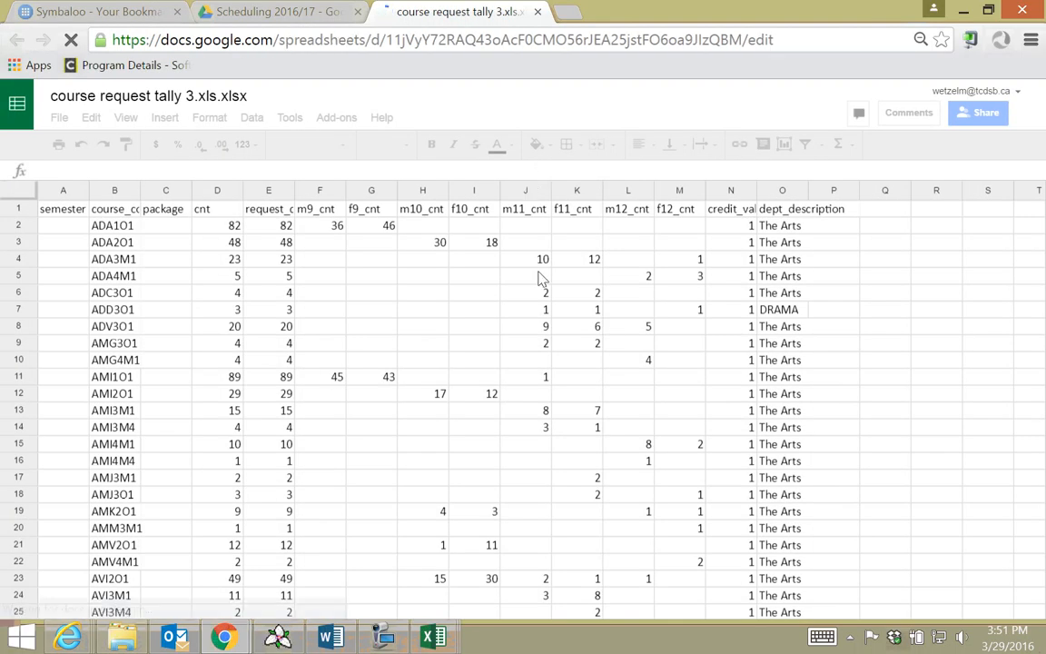
Return to the Scheduling 2016/17 folder, close the file preview, and remove the Excel version of the course request tally.
left_click(325, 20)
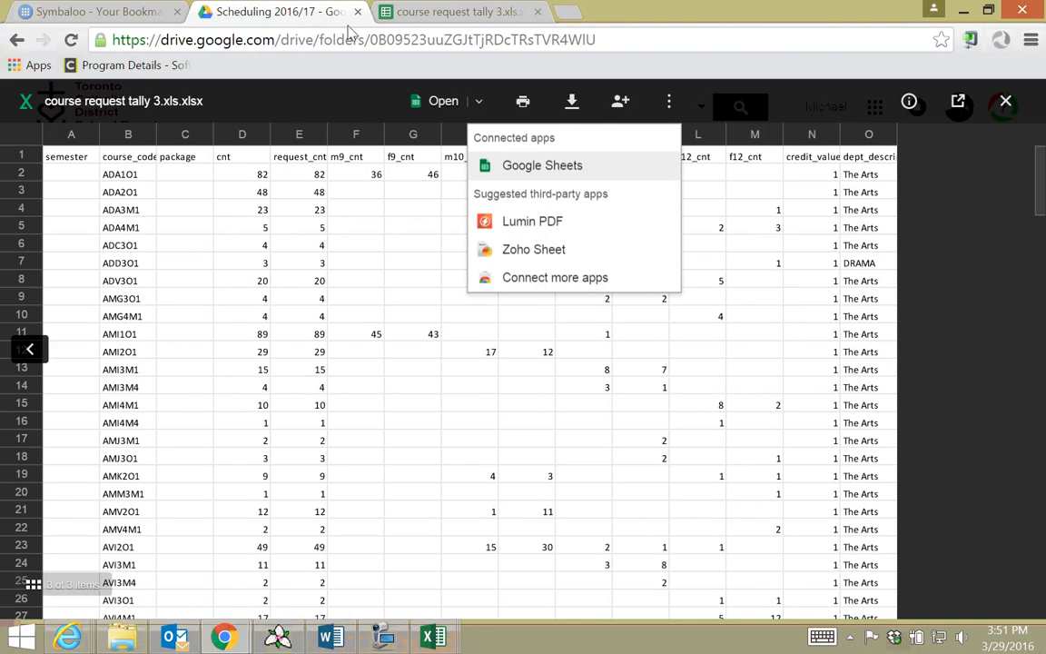
left_click(1006, 104)
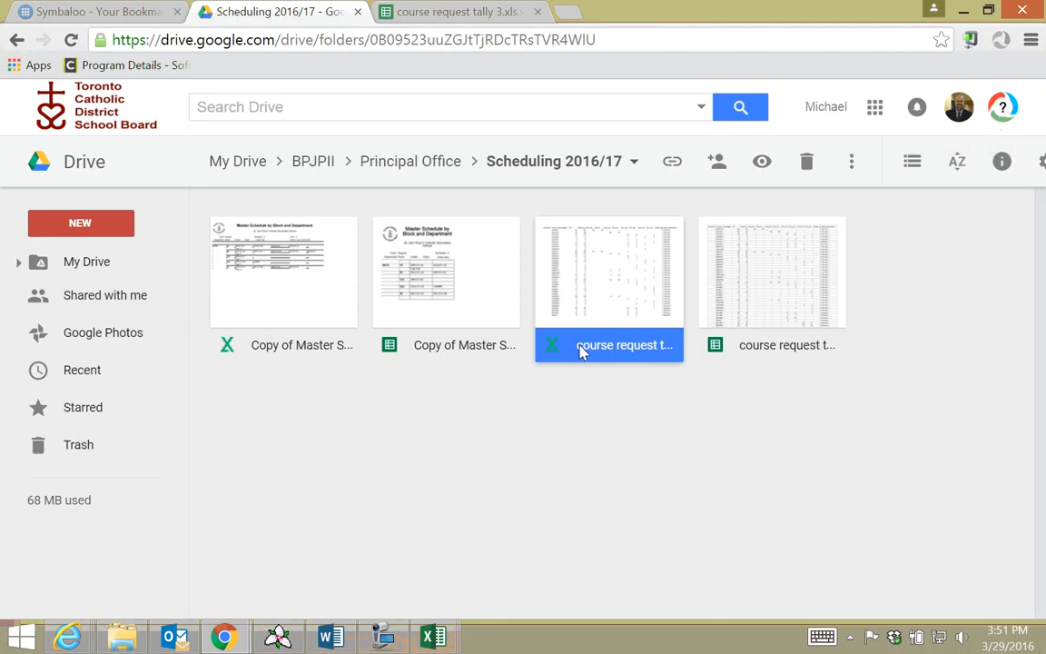
left_click(815, 406)
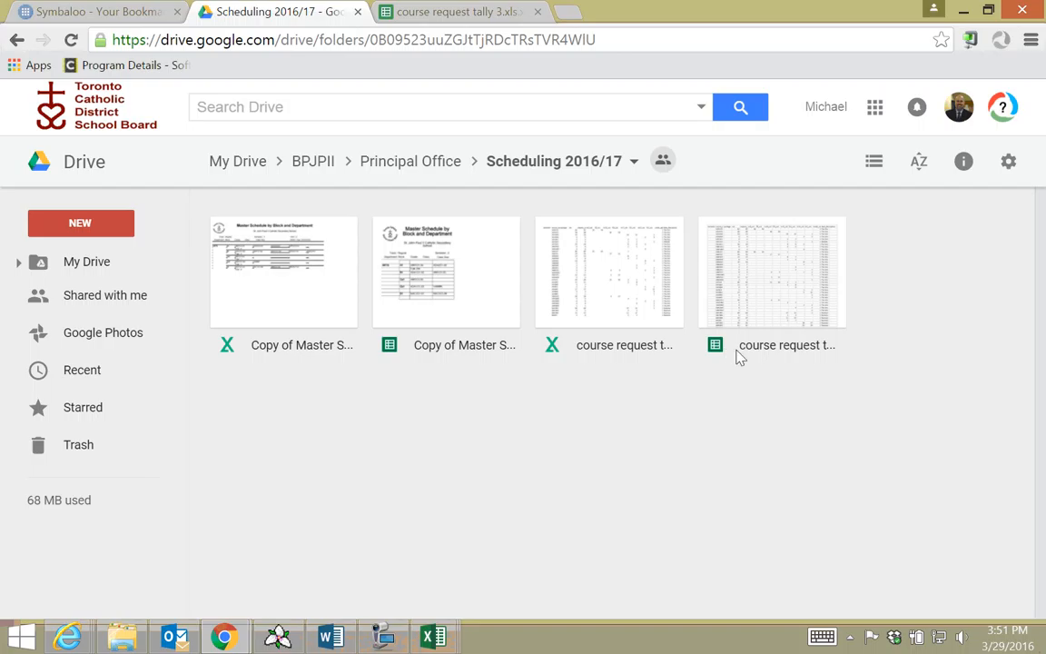
left_click(633, 314)
key("Delete")
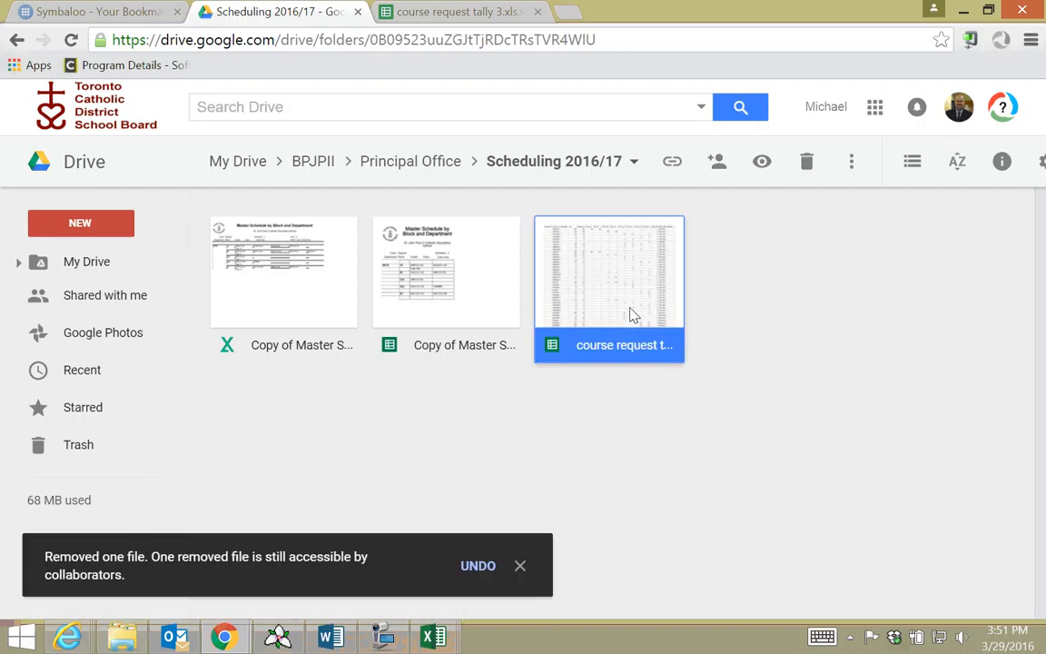
Go back to the course request tally spreadsheet and delete columns F through Q.
left_click(457, 12)
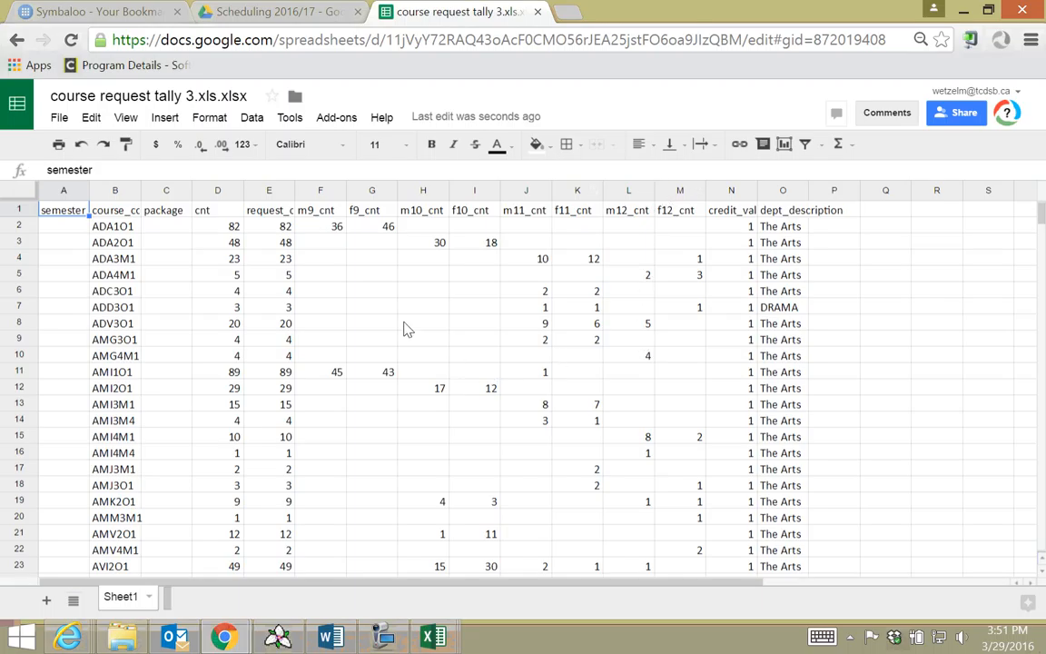
scroll(406, 327, "down", 15)
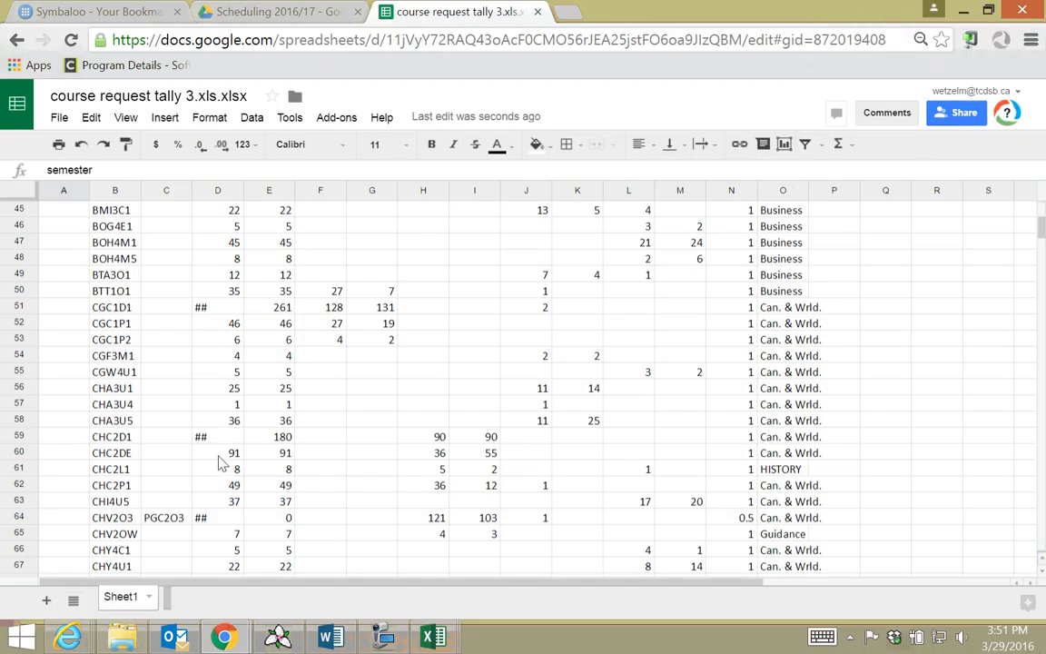
scroll(336, 463, "up", 15)
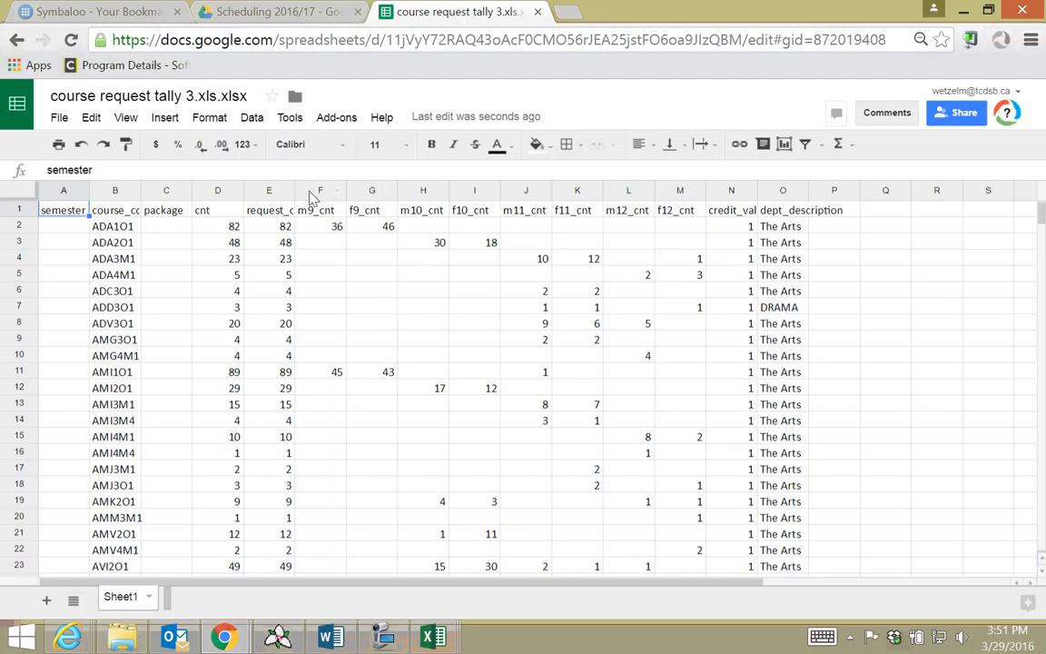
left_click_drag(310, 193, 806, 202)
right_click(806, 201)
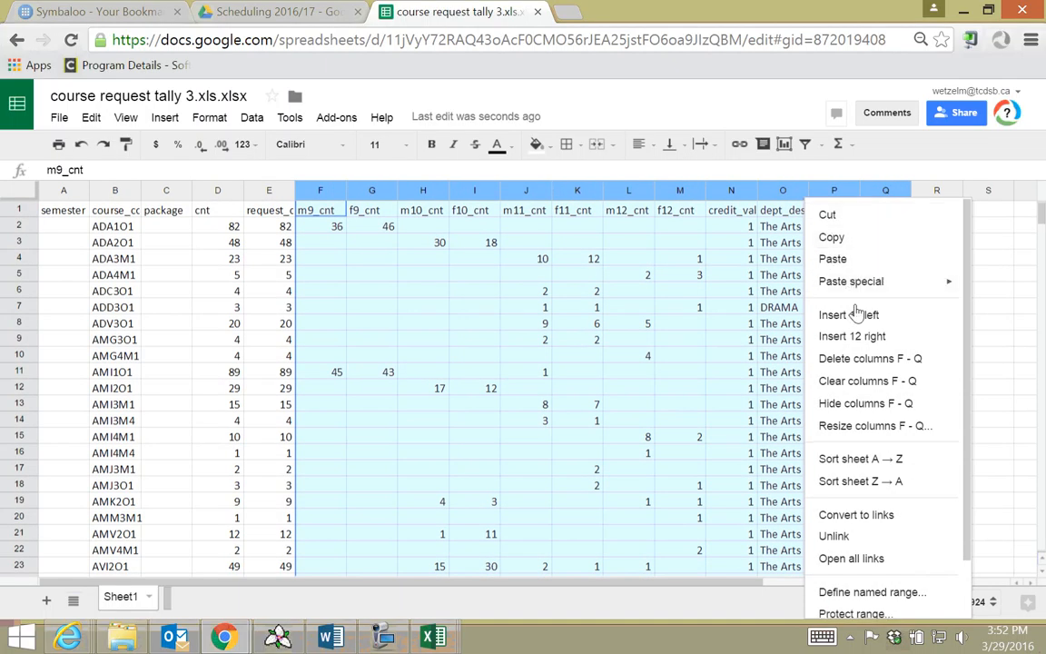
left_click(854, 360)
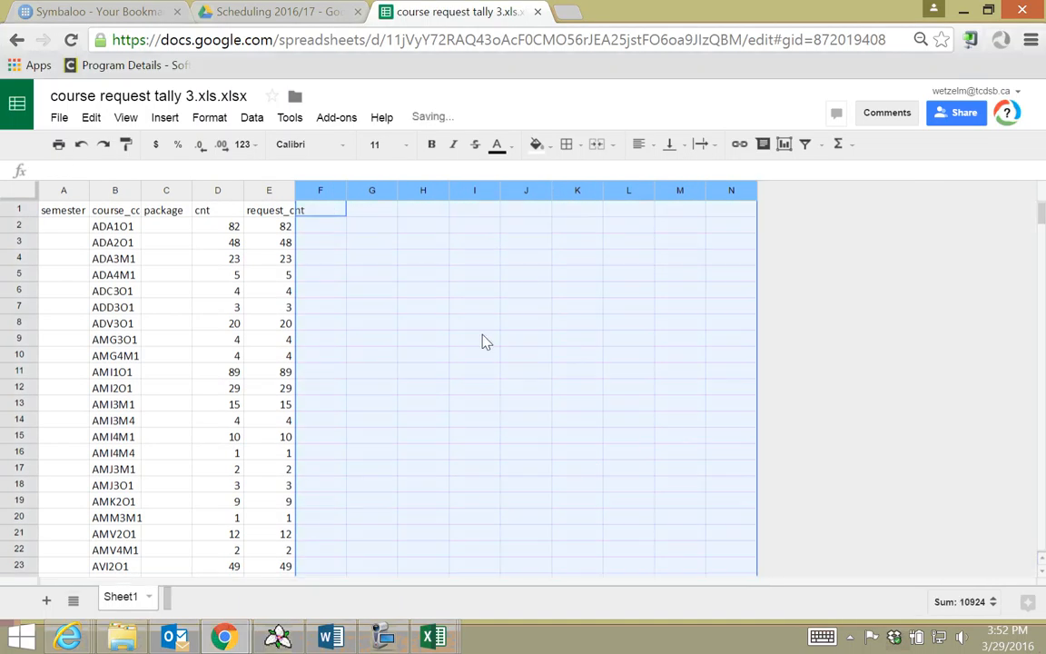
left_click(334, 273)
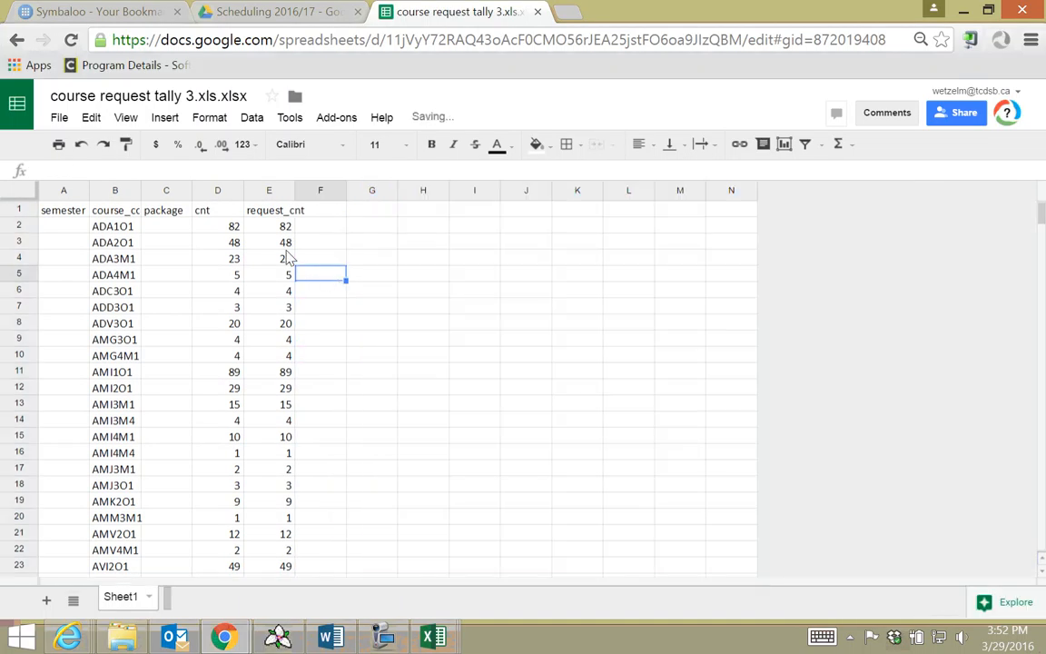
Delete the "cnt" column and the "package" column from the sheet.
left_click(218, 191)
right_click(210, 192)
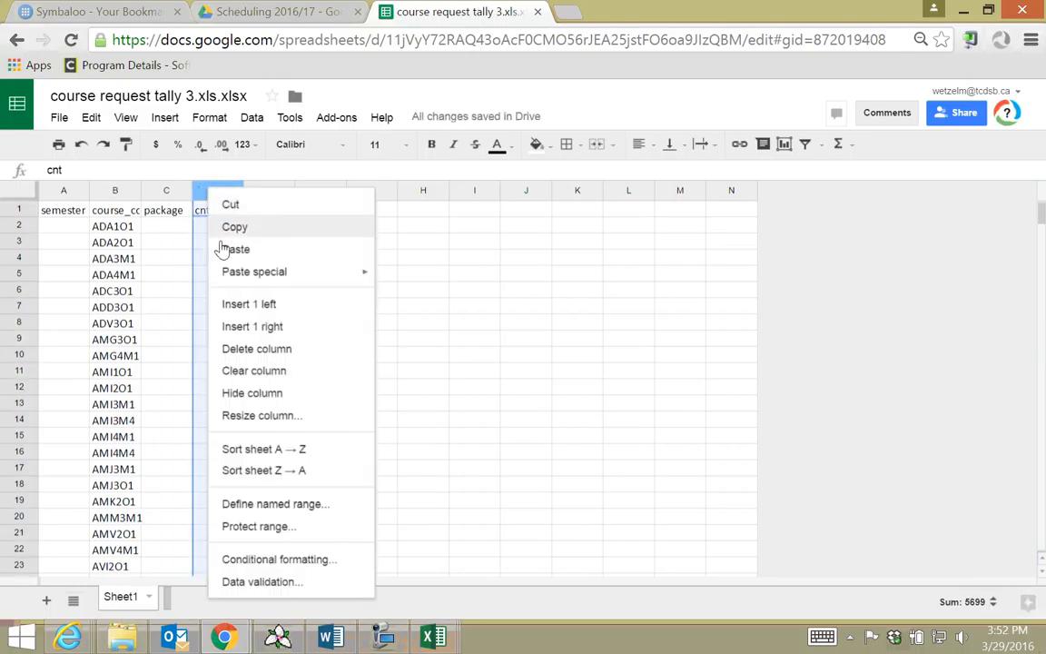
left_click(238, 352)
left_click(179, 282)
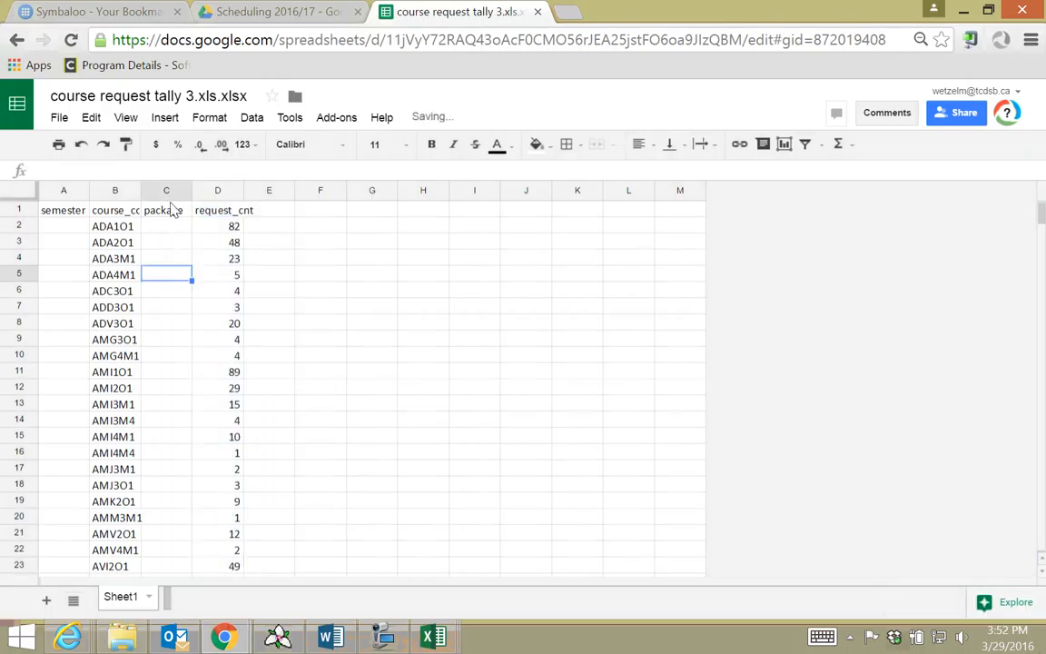
left_click(164, 192)
right_click(164, 194)
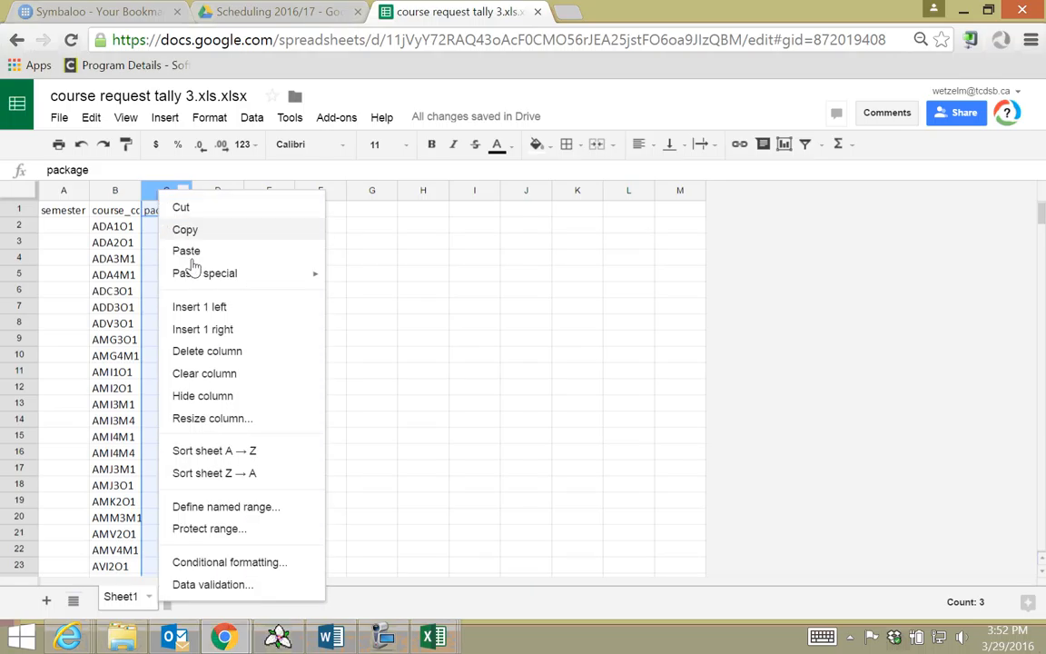
left_click(202, 353)
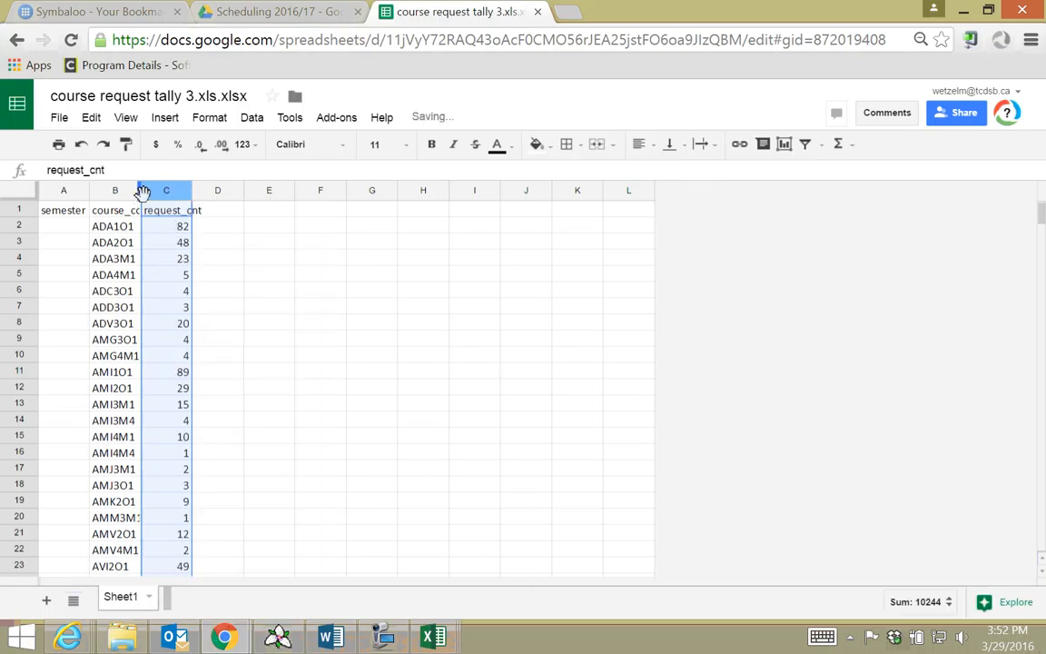
left_click(76, 216)
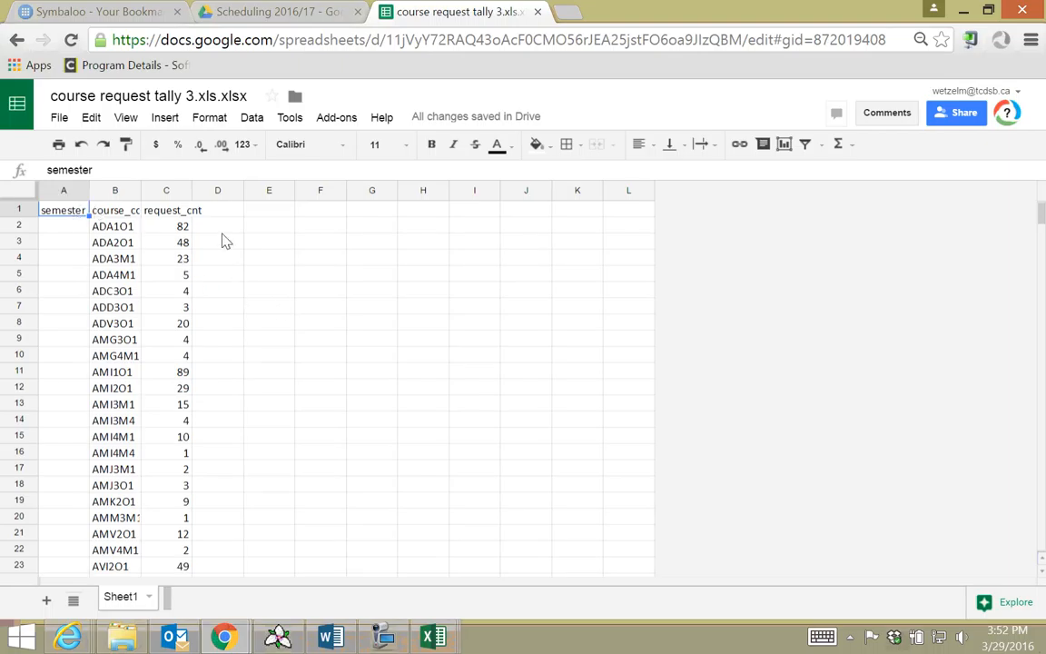
Widen column C slightly, rename its header to "Requests", and rename the column B header to "Code".
left_click_drag(193, 198, 211, 193)
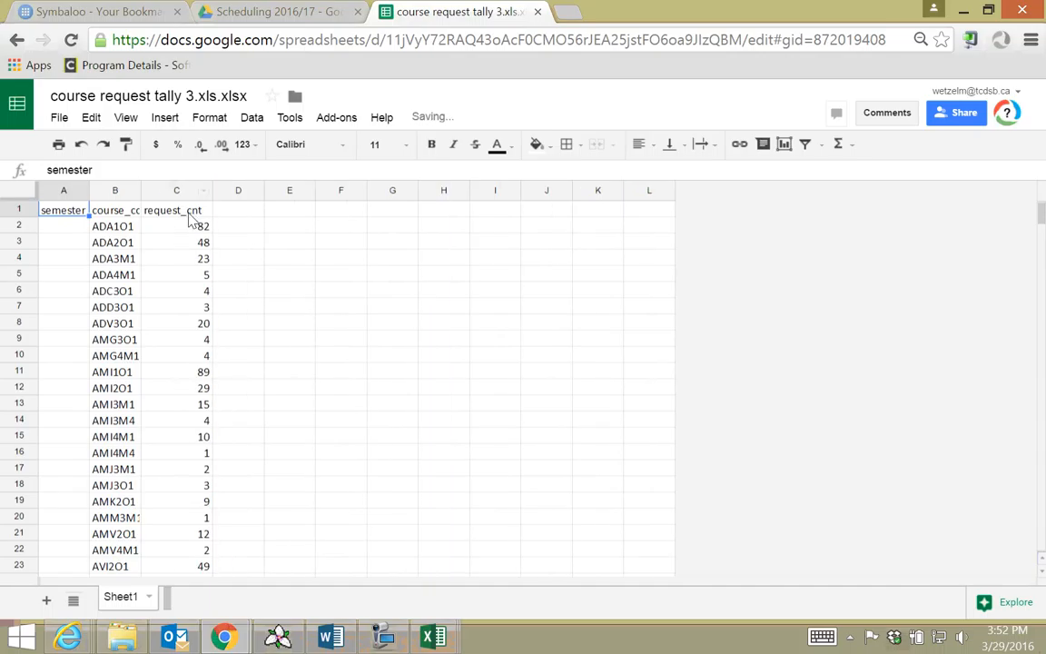
left_click(191, 214)
key("BackSpace")
type("Re")
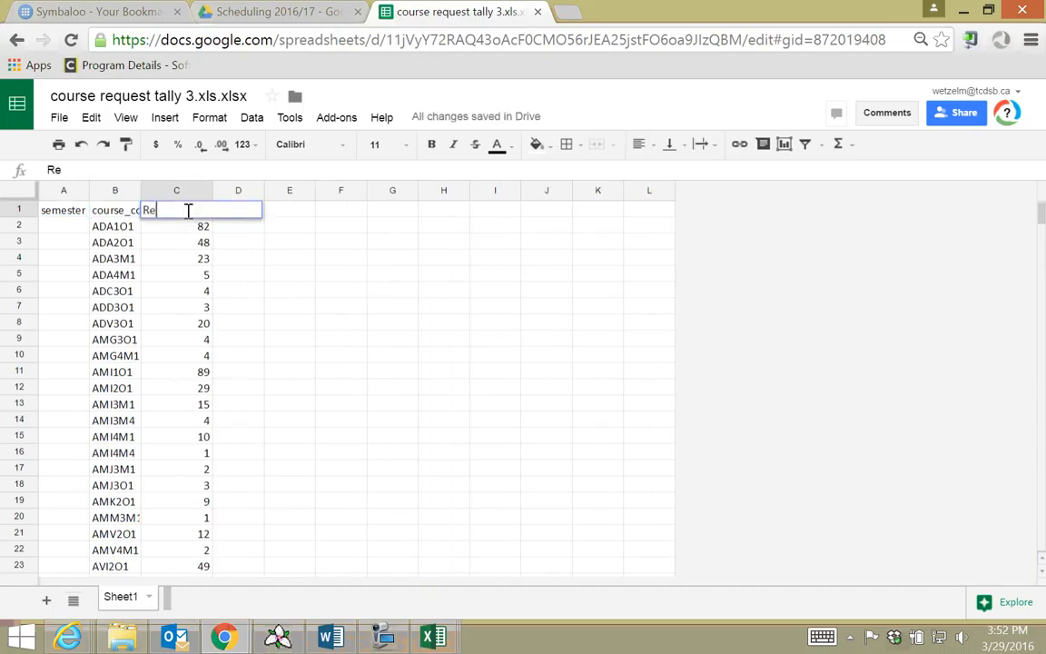
type("quests")
left_click(132, 212)
type("Code")
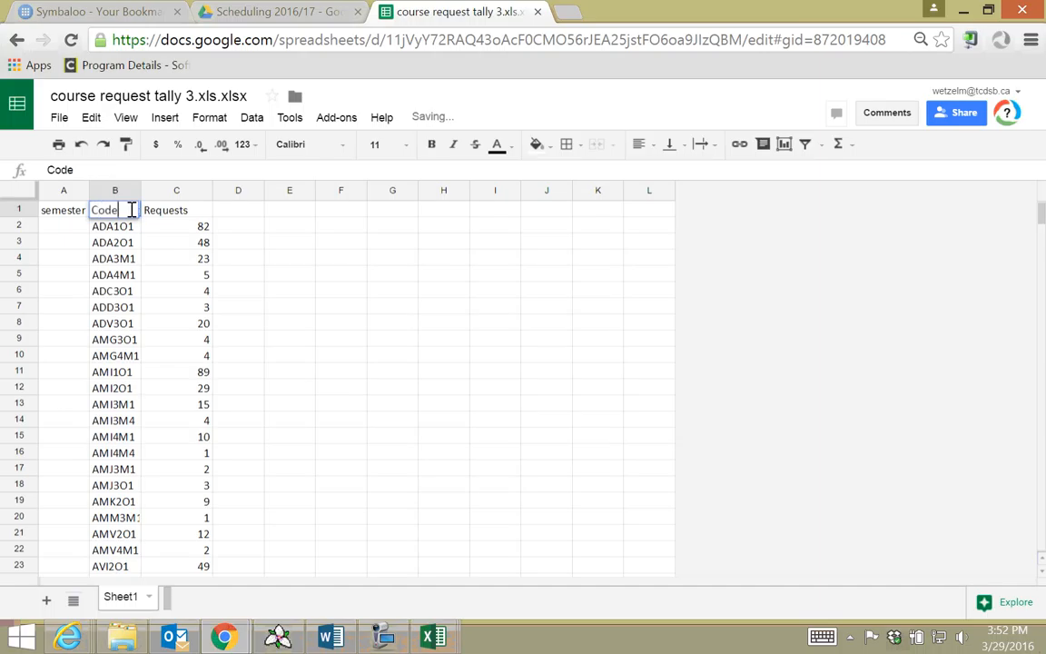
left_click(180, 305)
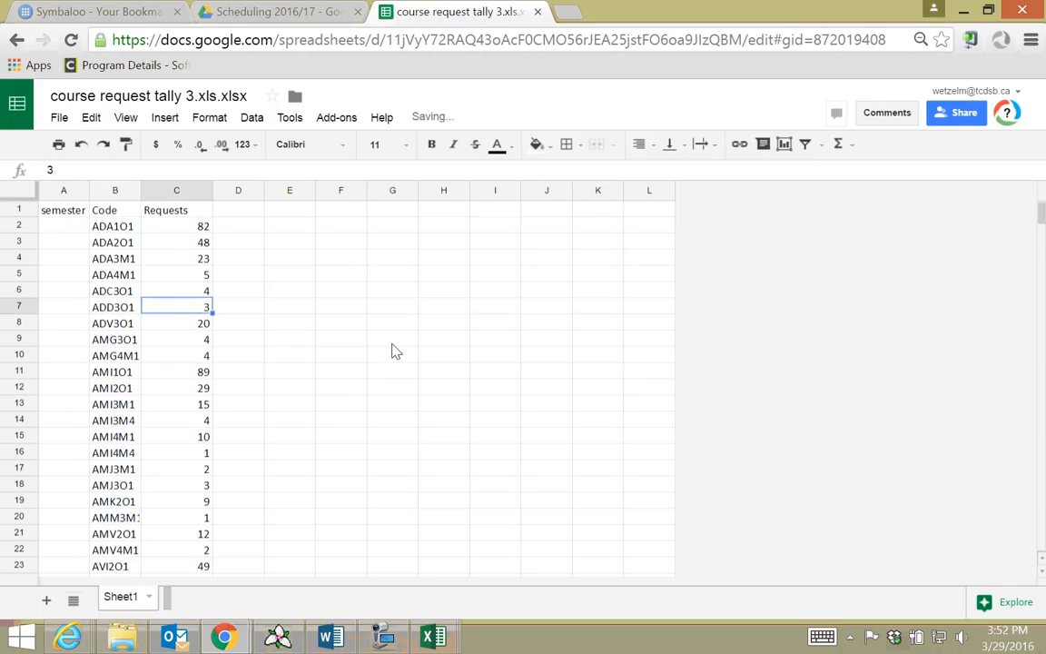
Add the header "Sec. Req." in cell D1 and widen column D to fit it.
scroll(374, 350, "down", 5)
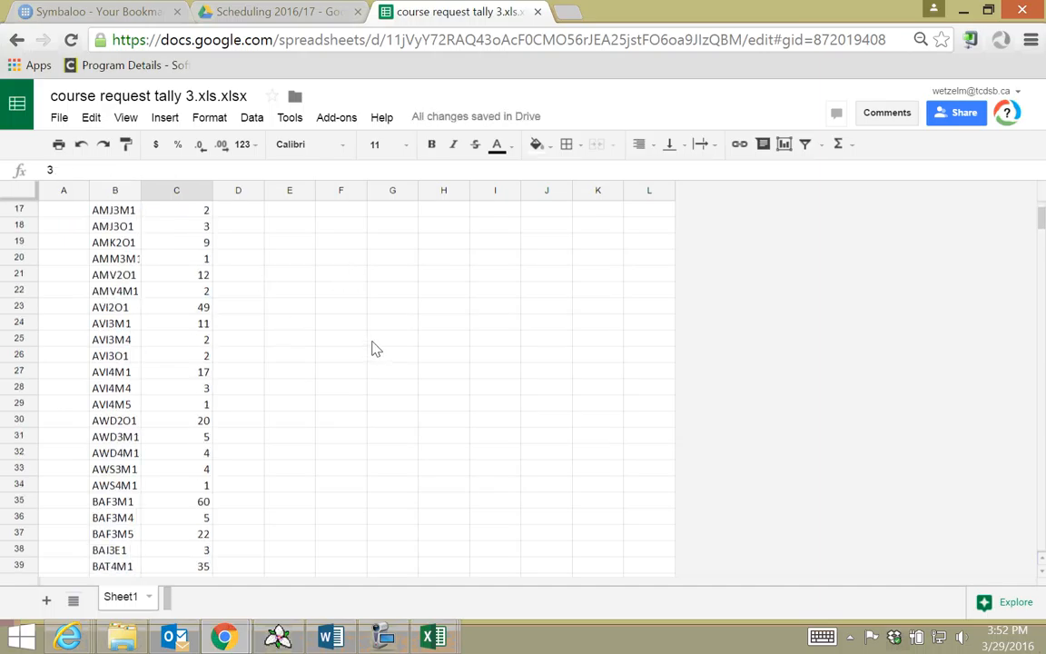
scroll(376, 350, "up", 5)
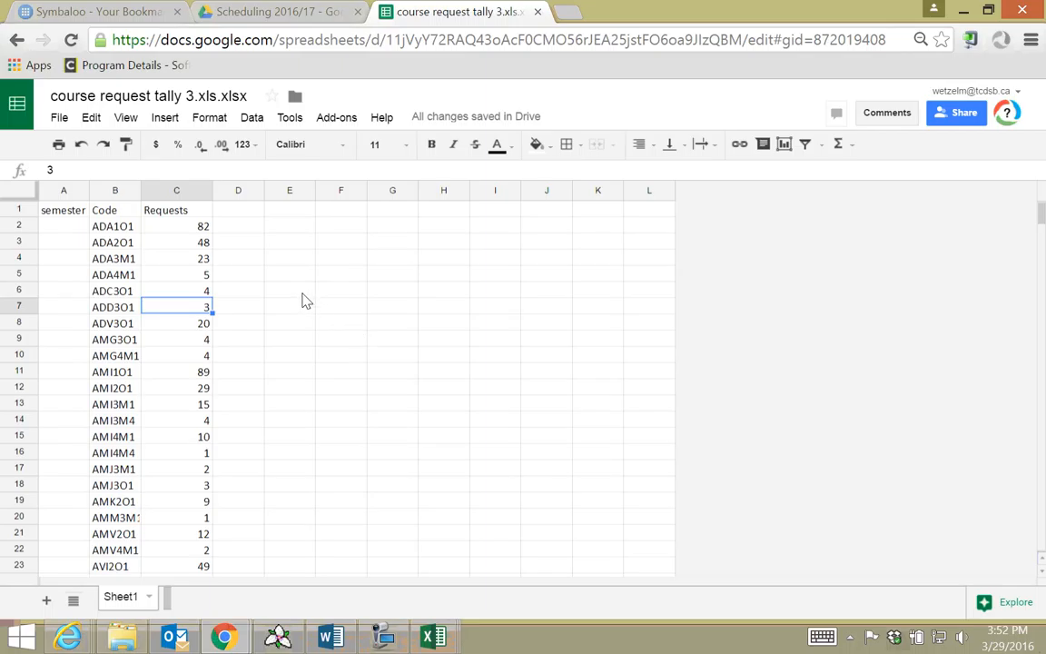
left_click(255, 212)
type("Sec")
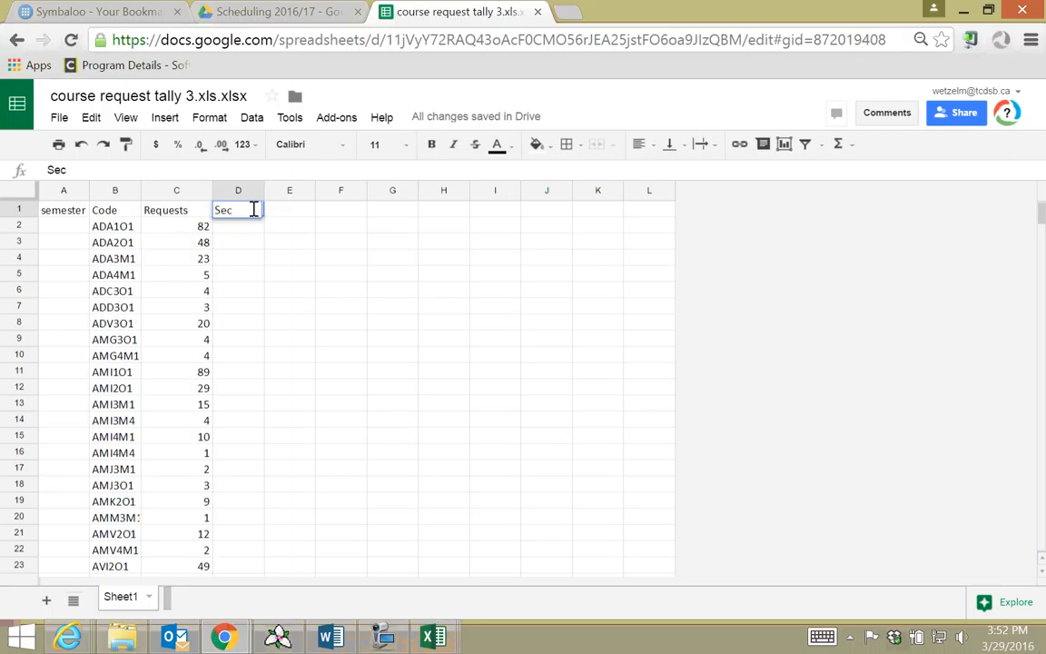
type(". Req.")
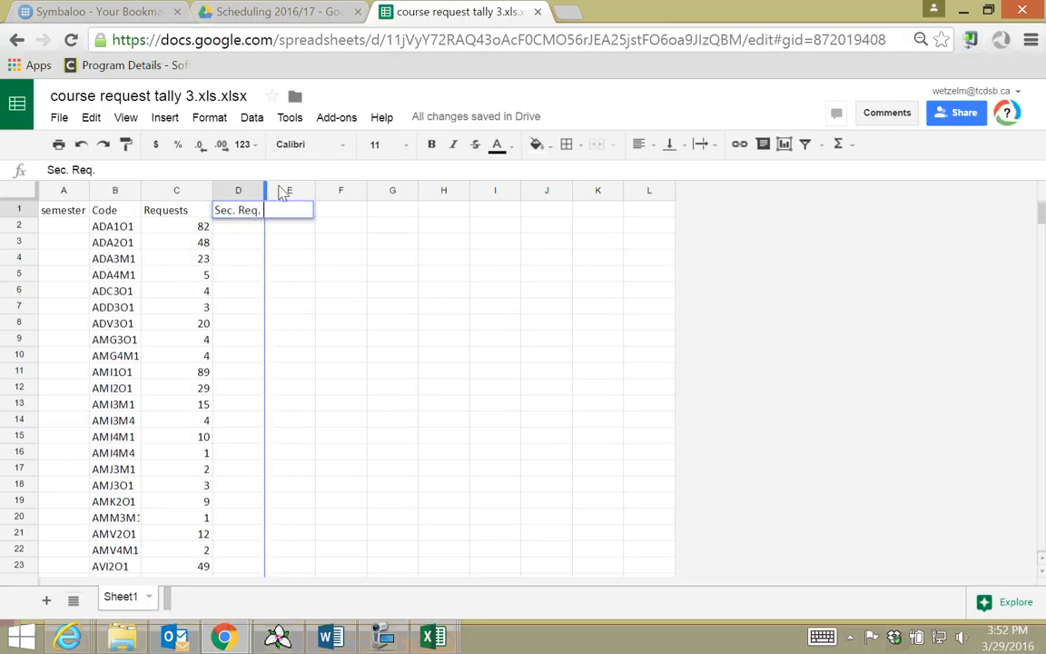
left_click_drag(283, 192, 280, 193)
left_click(270, 271)
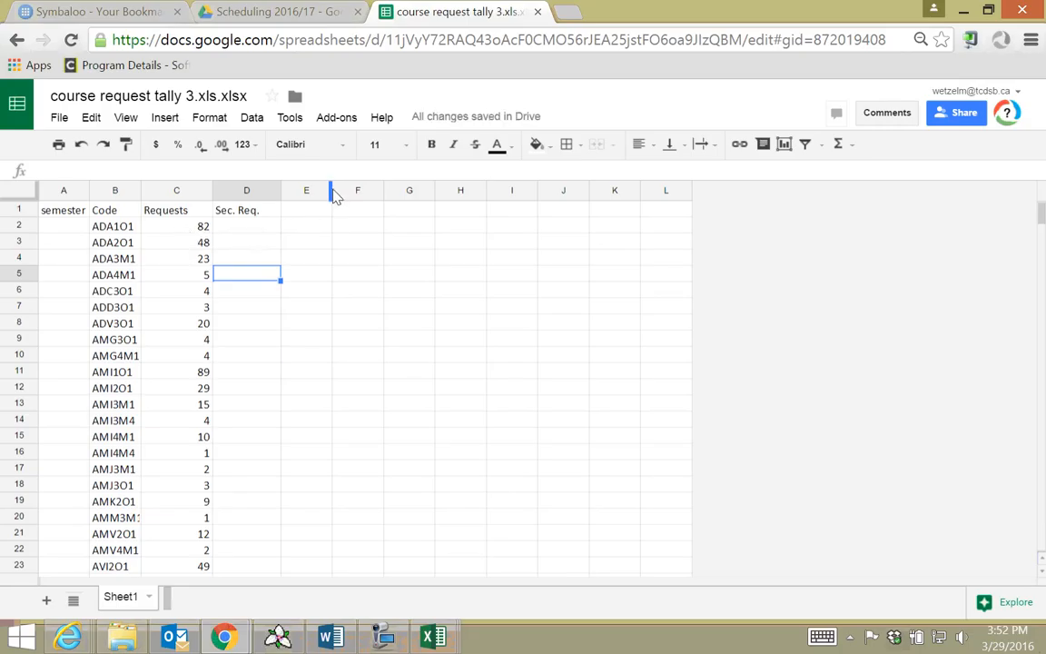
Widen column E and enter the header "Ave / Section" in cell E1.
left_click_drag(330, 190, 367, 189)
left_click(331, 215)
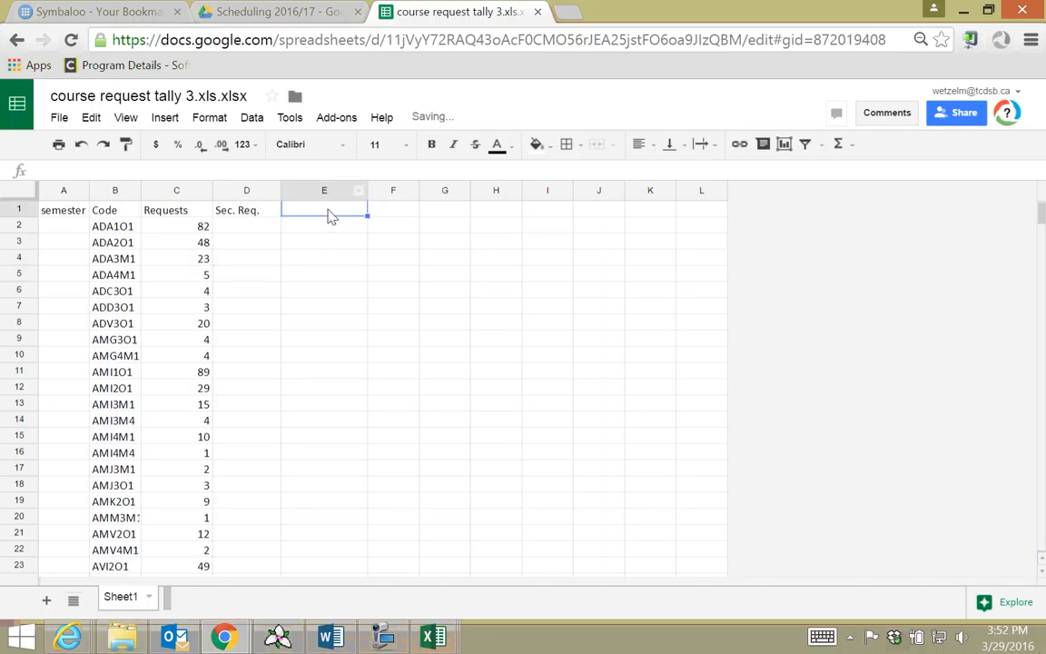
type("Ave")
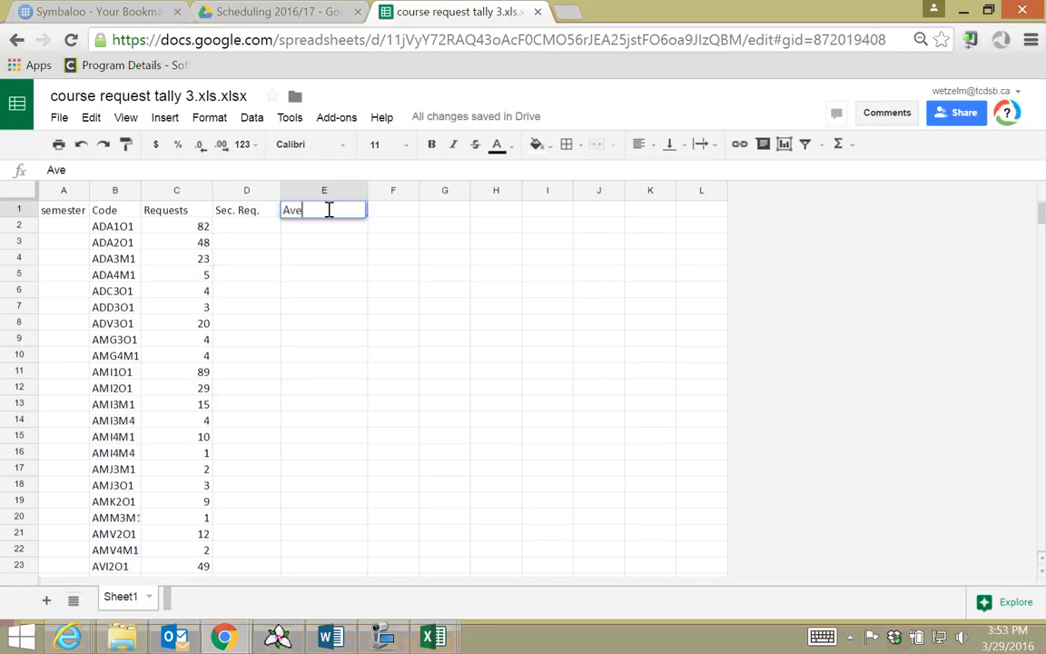
type(" / Secio")
type("tion")
key("Return")
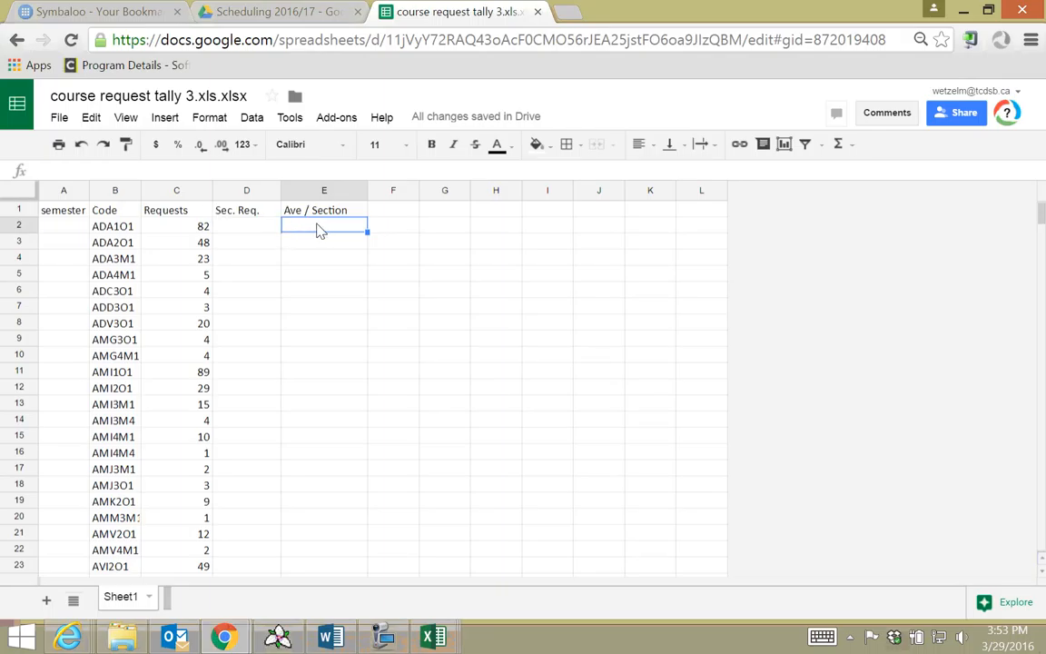
Enter the formula =C2/D2 in cell E2 to calculate the average requests per section.
left_click(108, 171)
type("=")
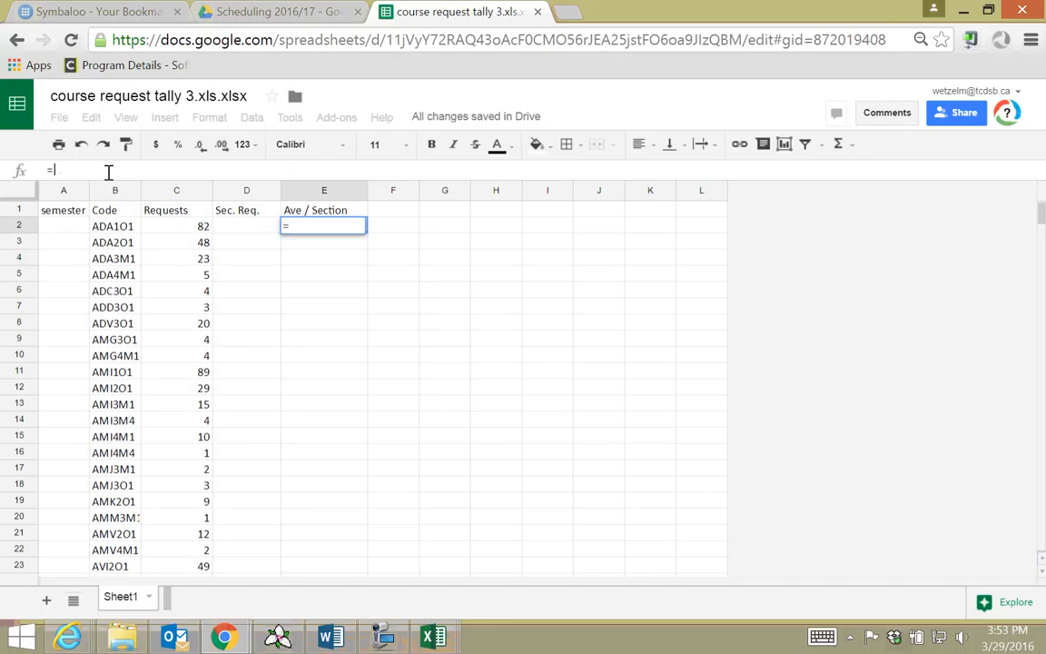
type("C")
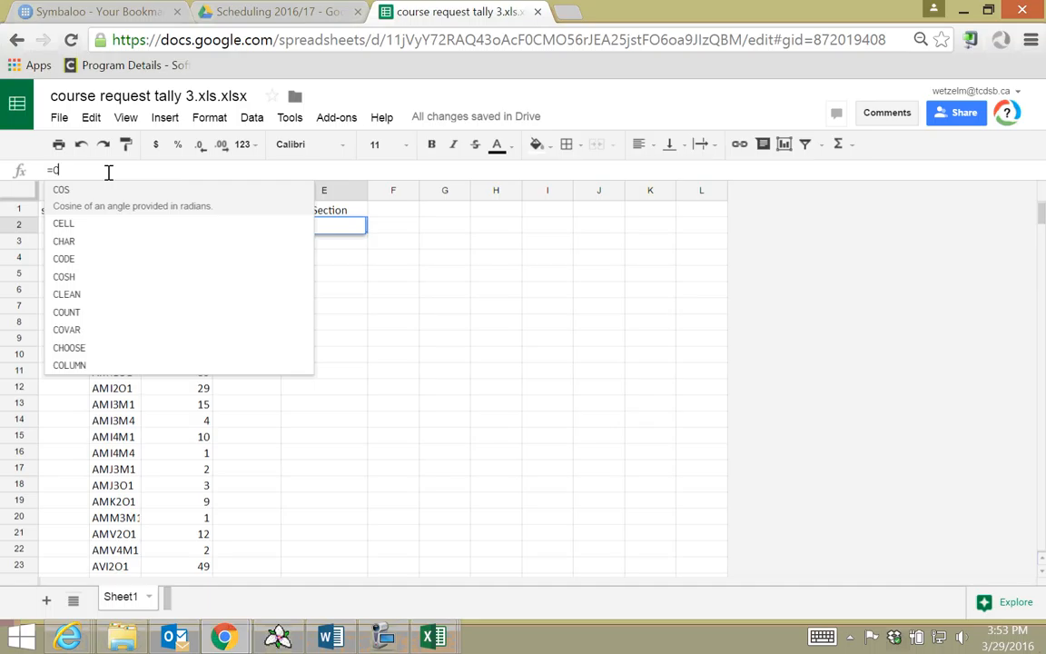
type("2/")
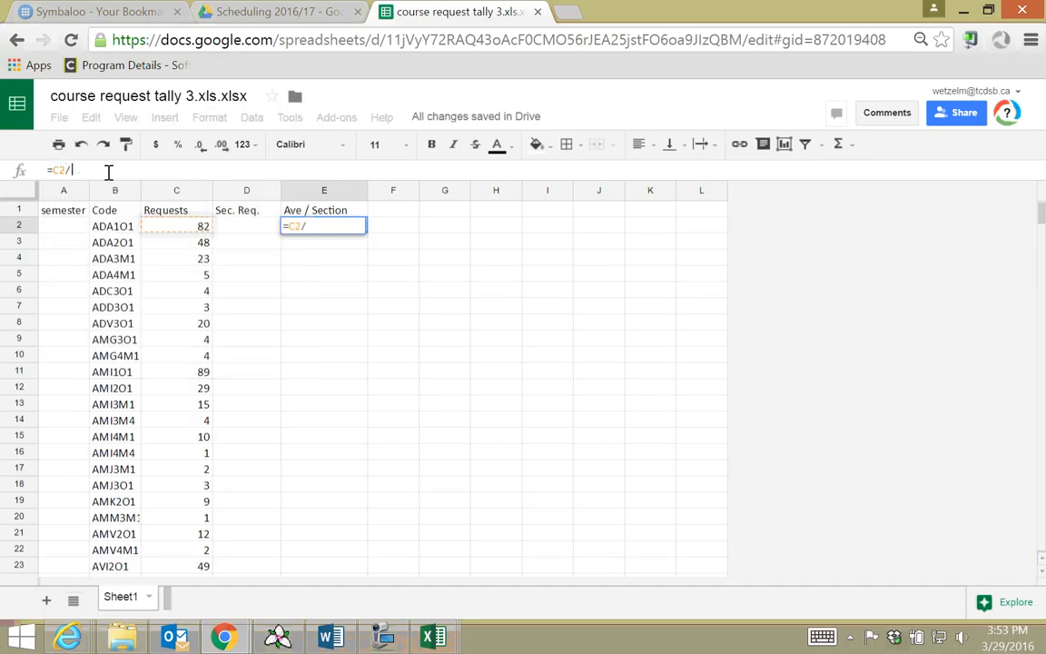
type("D2")
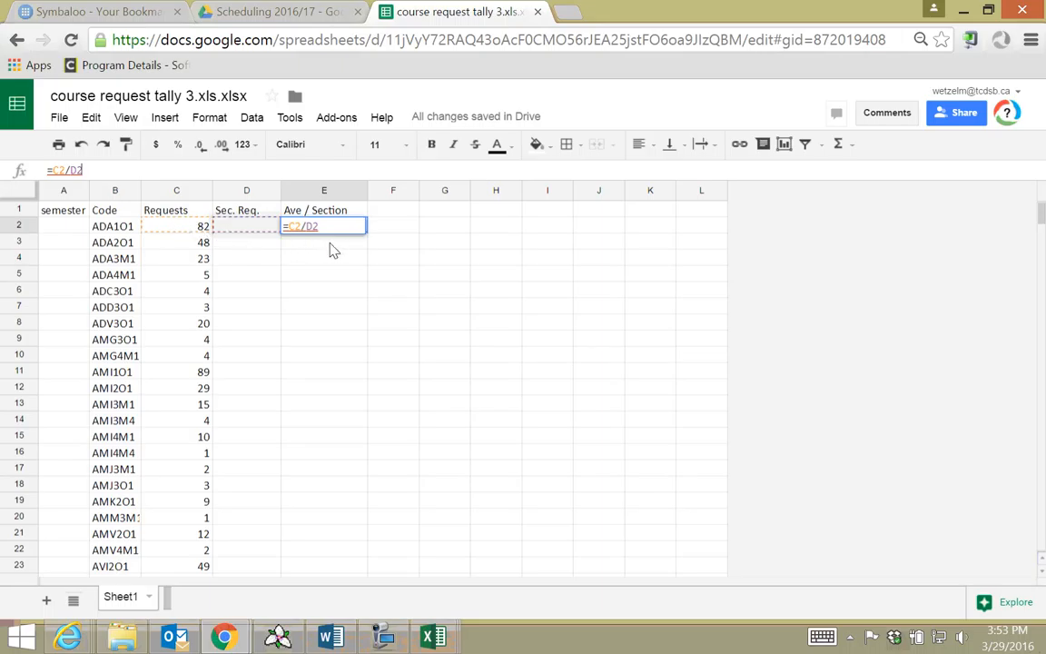
key("Return")
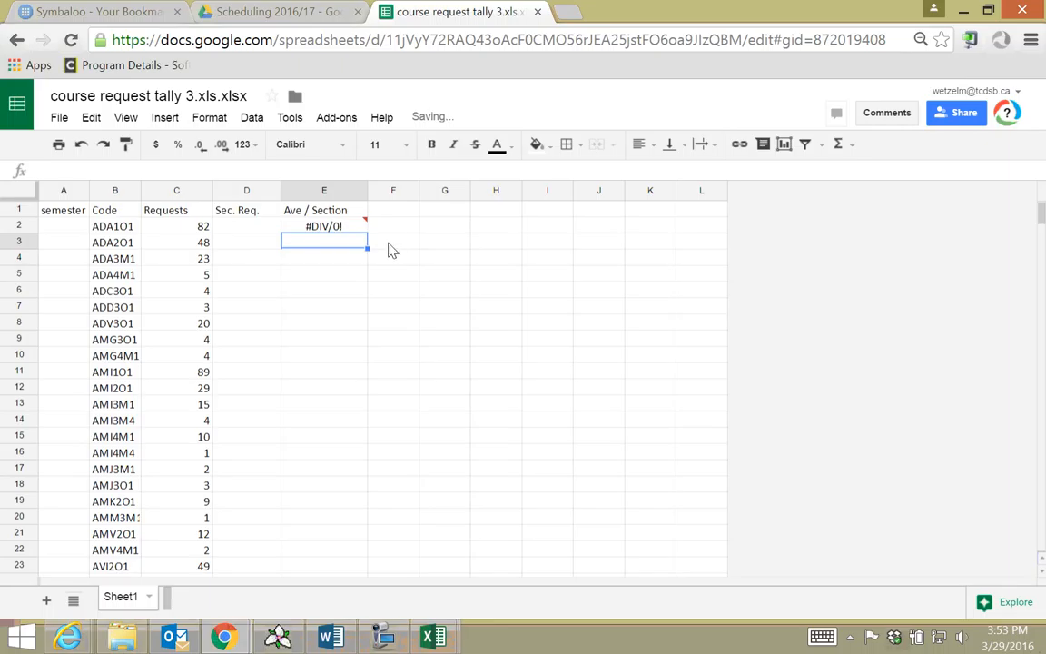
Try 2 as the required sections for ADA1O1 in cell D2, and replace it with 3.
left_click(225, 227)
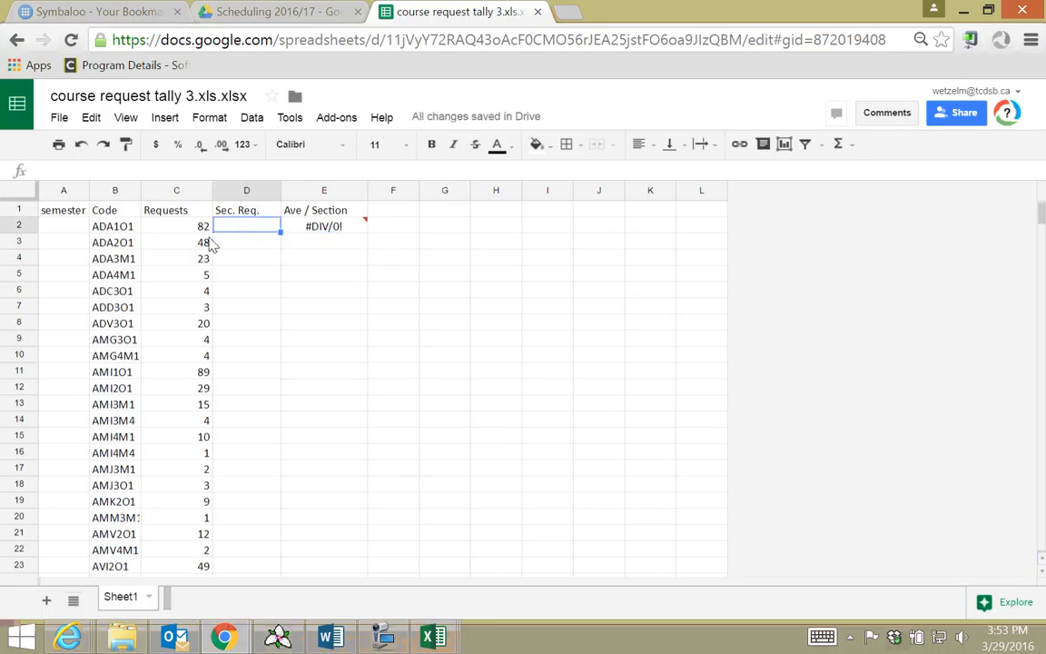
type("2")
key("Return")
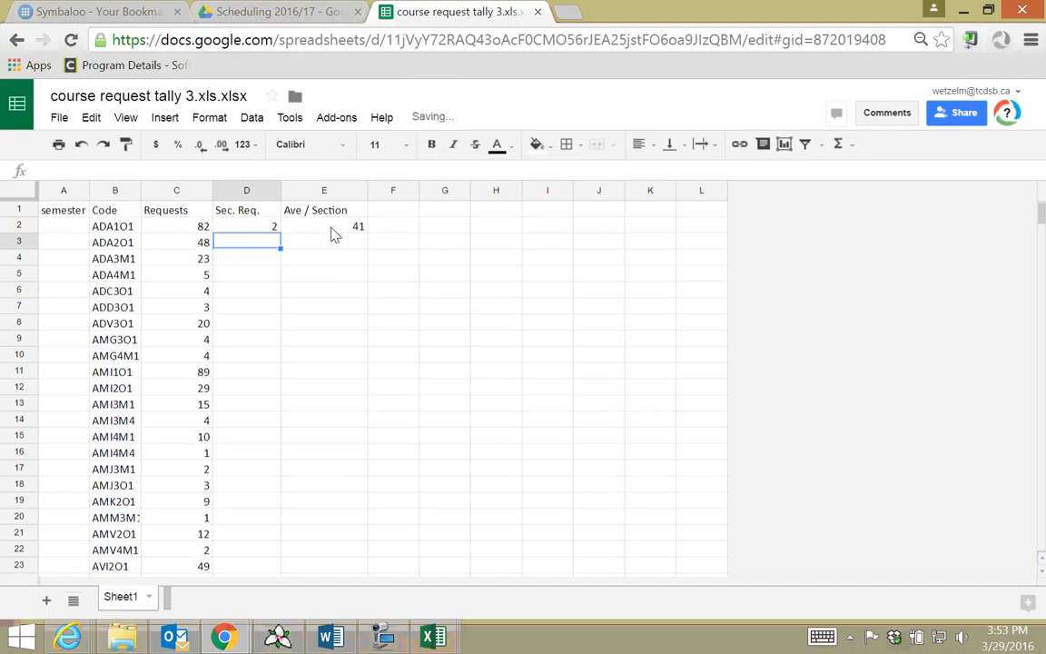
left_click(275, 227)
type("3")
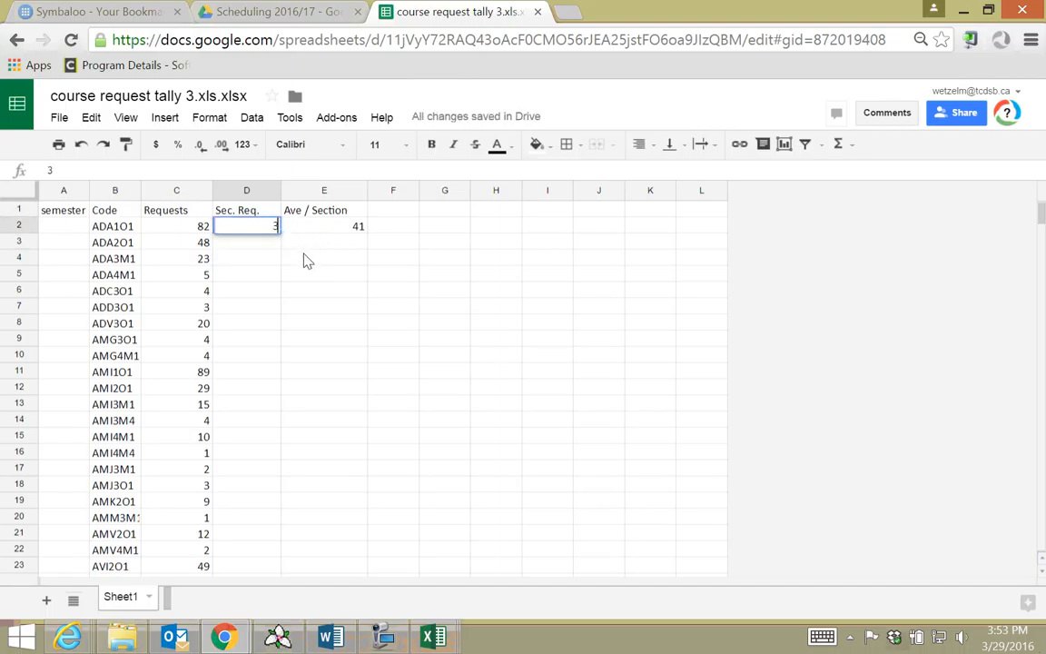
left_click(306, 262)
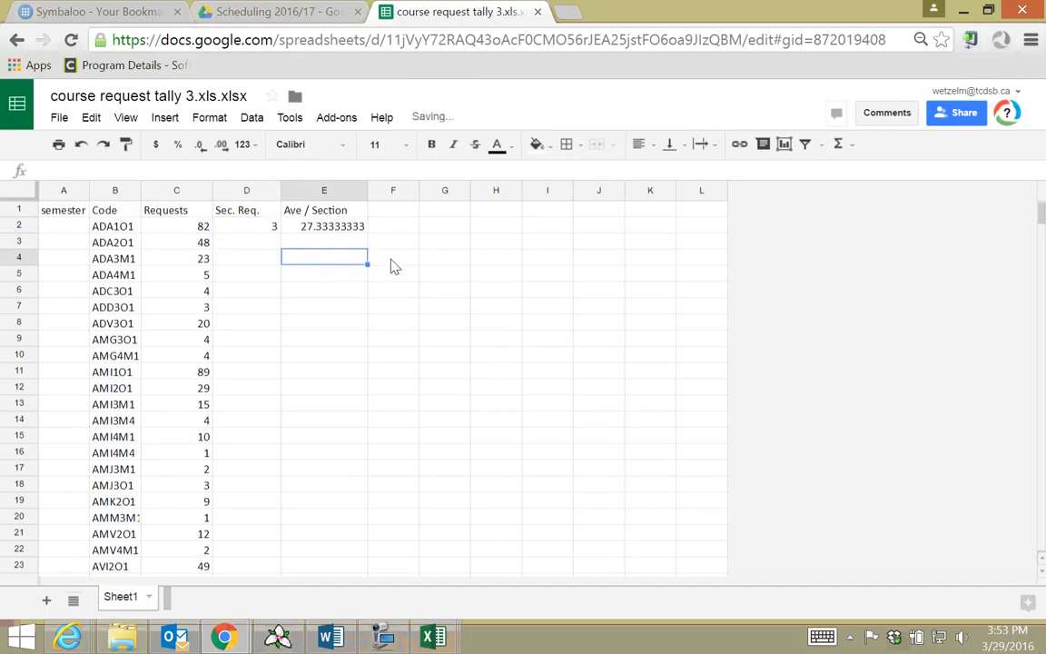
Fill the average formula from cell E2 down column E through the end of the course list.
left_click(327, 226)
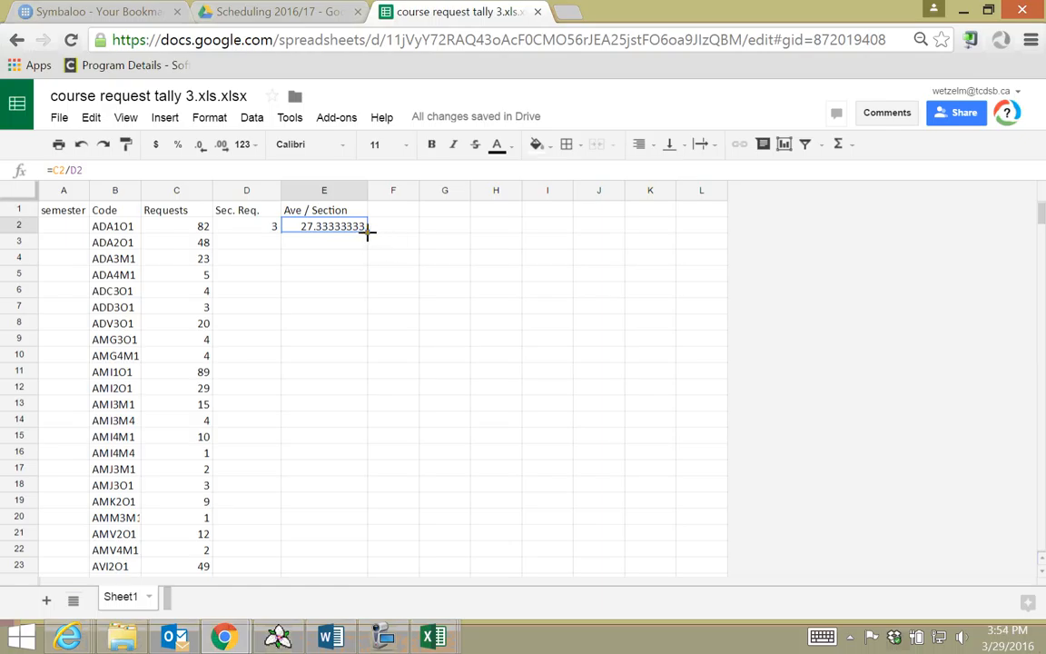
left_click_drag(368, 233, 372, 434)
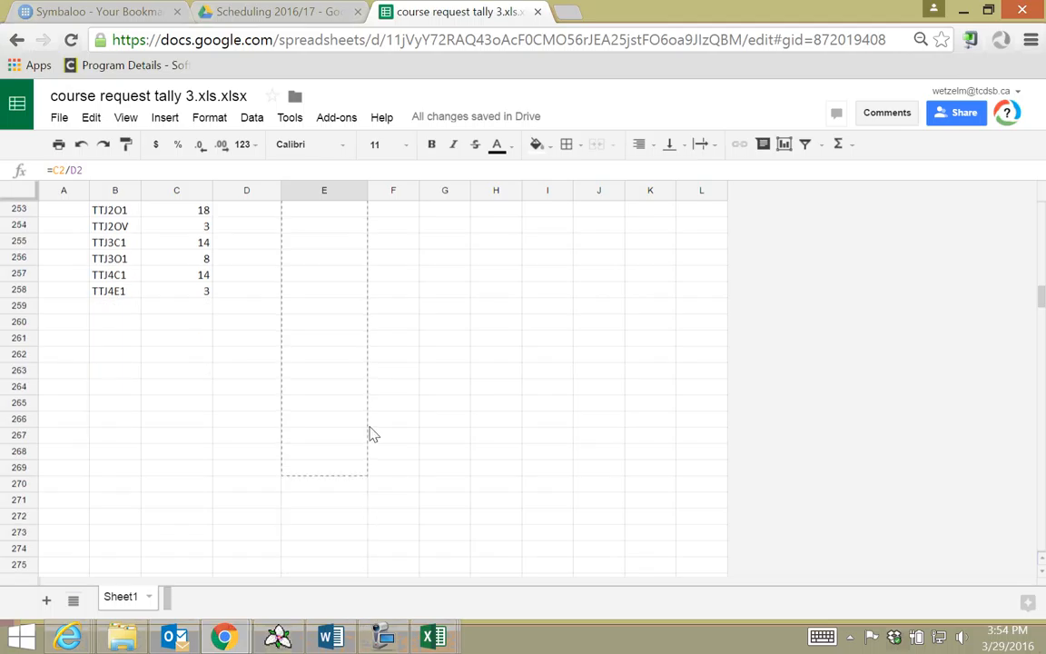
left_click_drag(336, 332, 332, 303)
scroll(441, 343, "up", 15)
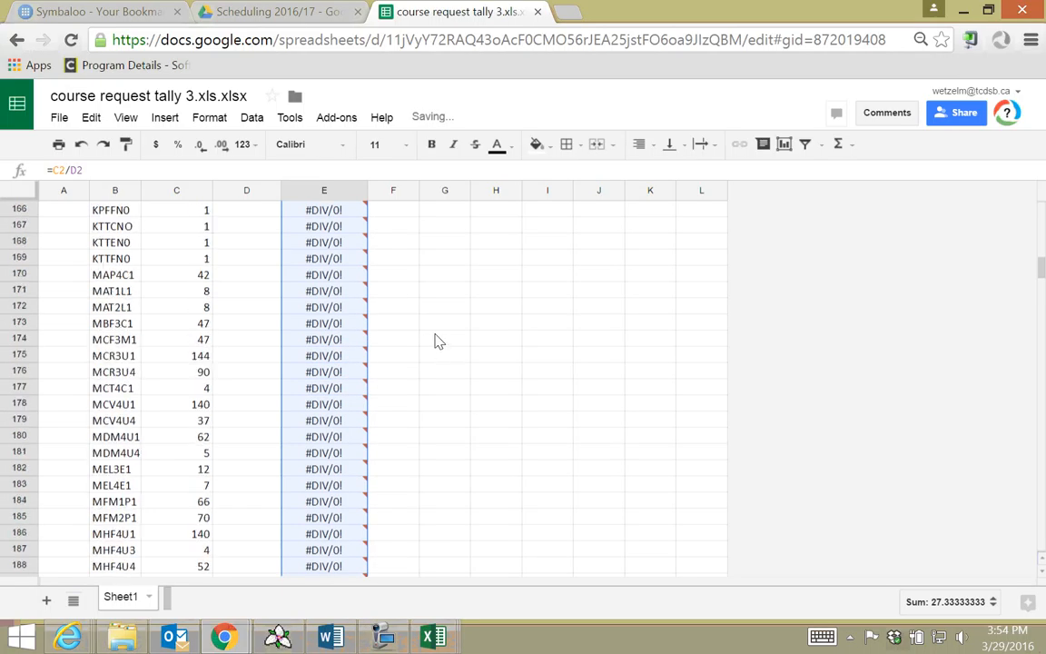
scroll(436, 340, "up", 20)
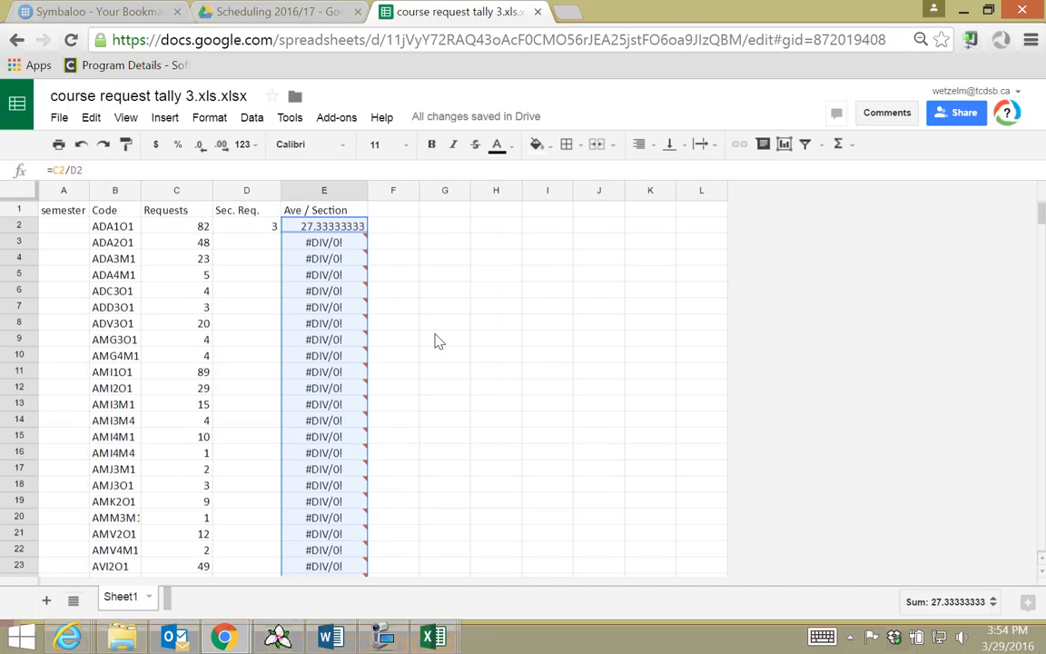
Check the copied formula in cell E3 and enter 2 required sections for ADA2O1 in cell D3.
mouse_move(338, 305)
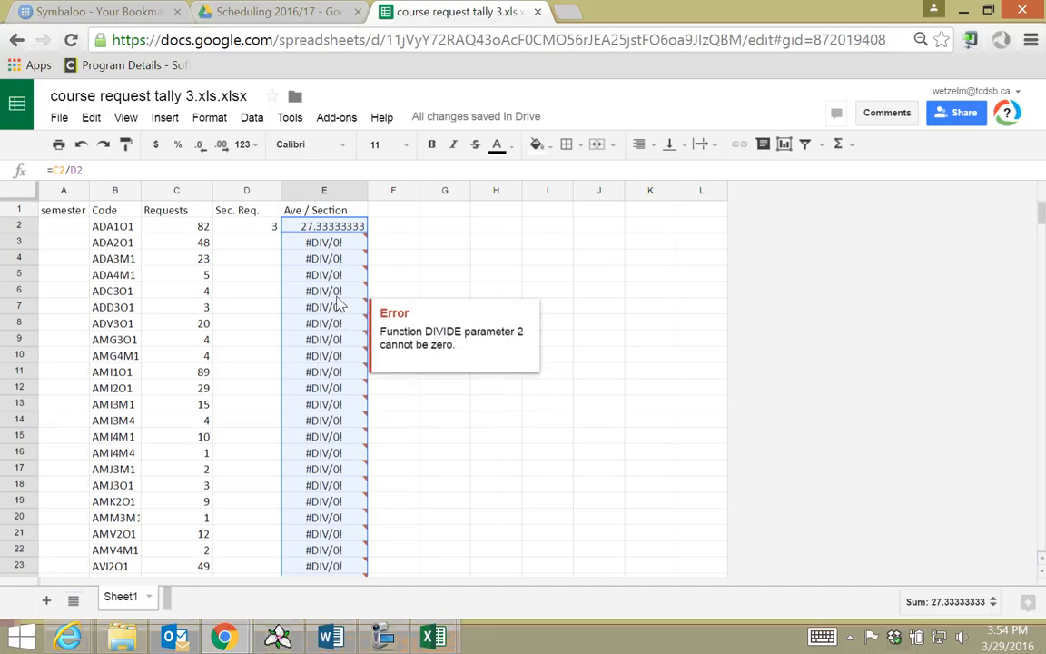
left_click(300, 247)
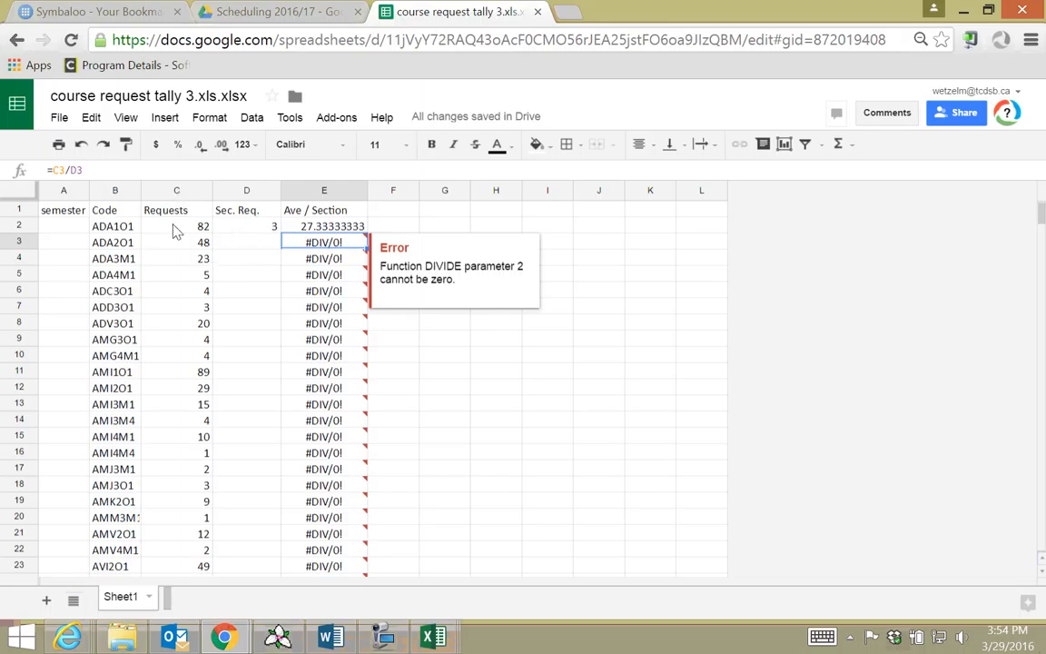
left_click(225, 241)
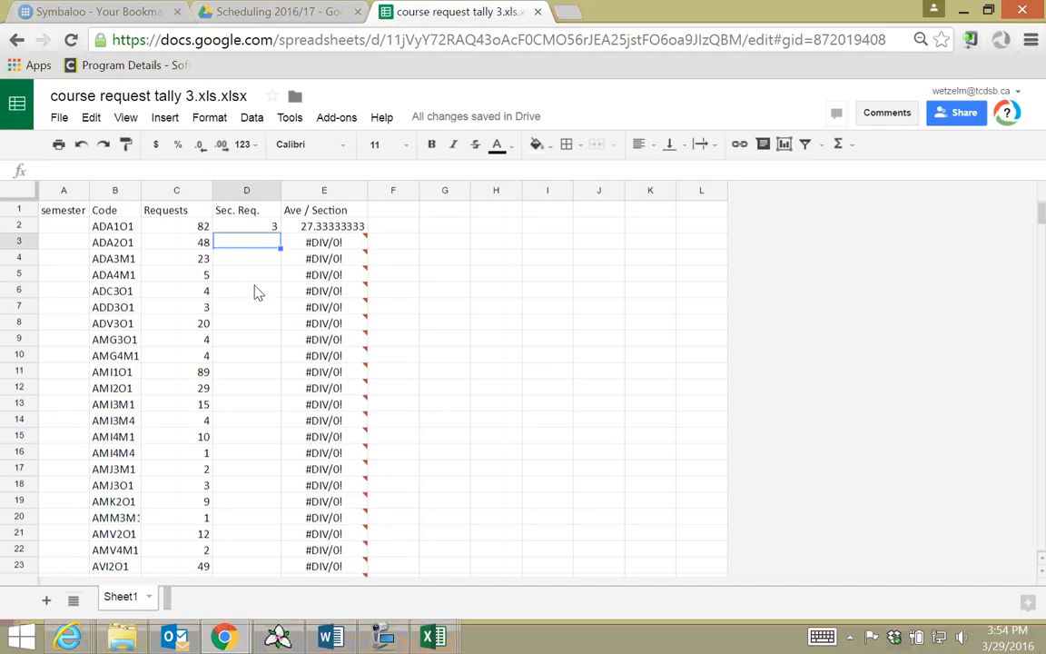
type("2")
key("Return")
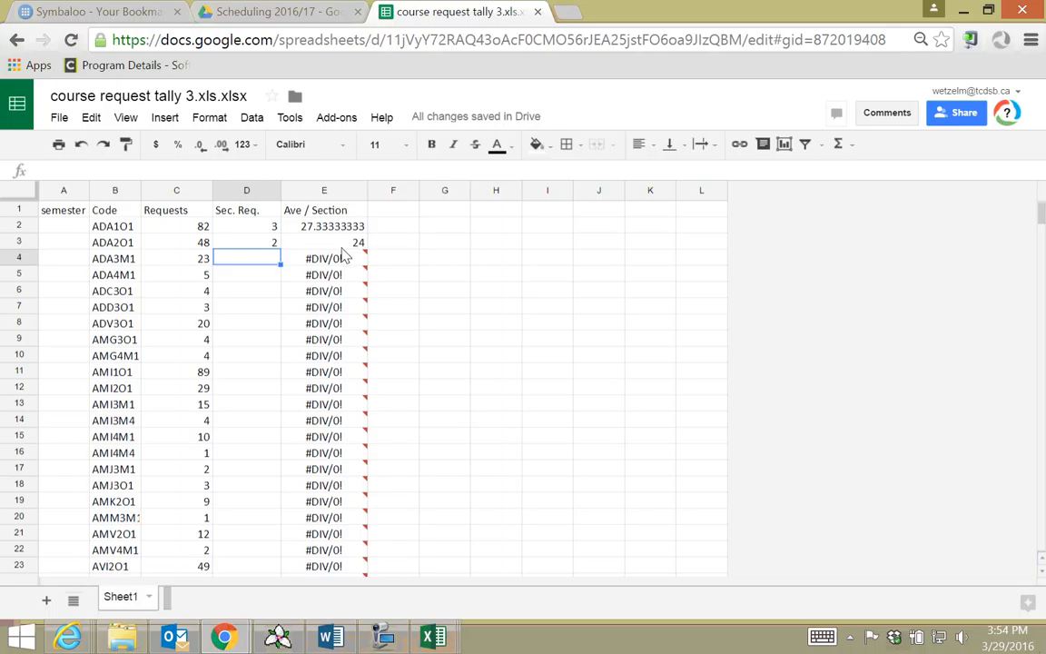
Cut rows 35 to 50, covering courses BAF3M1 to BTT1O1, and add a second sheet to the workbook.
mouse_move(343, 258)
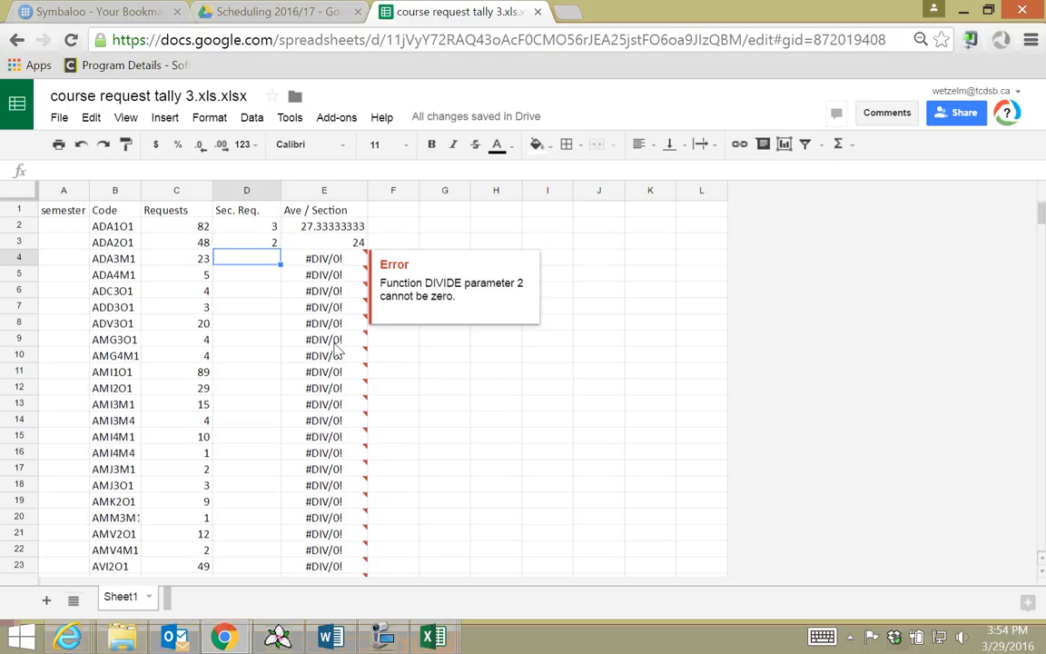
scroll(334, 345, "down", 5)
scroll(334, 345, "down", 3)
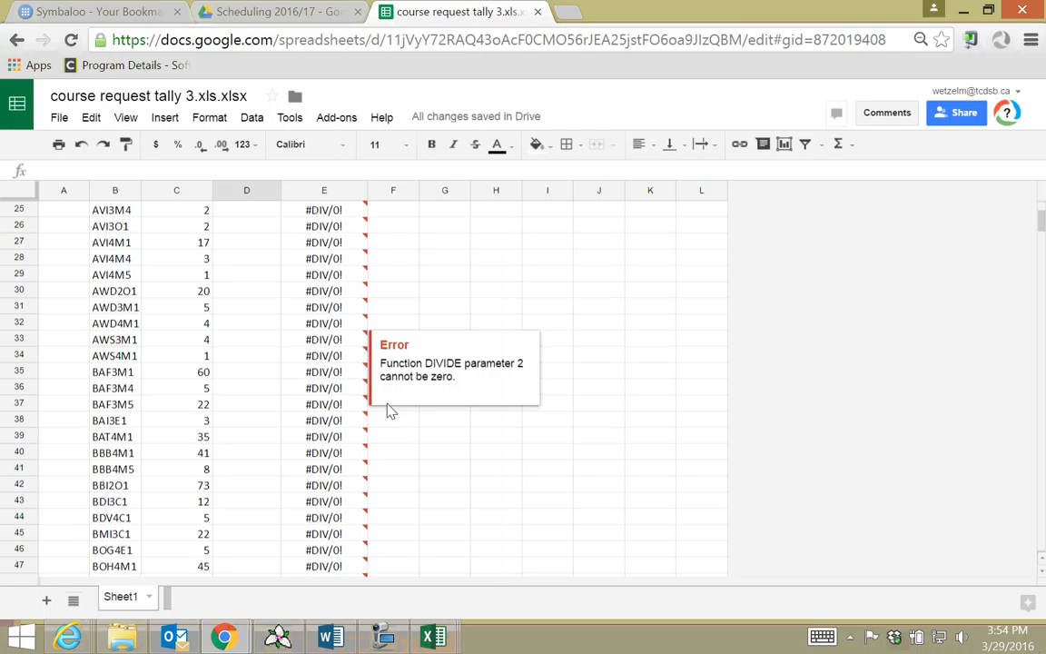
scroll(182, 381, "up", 7)
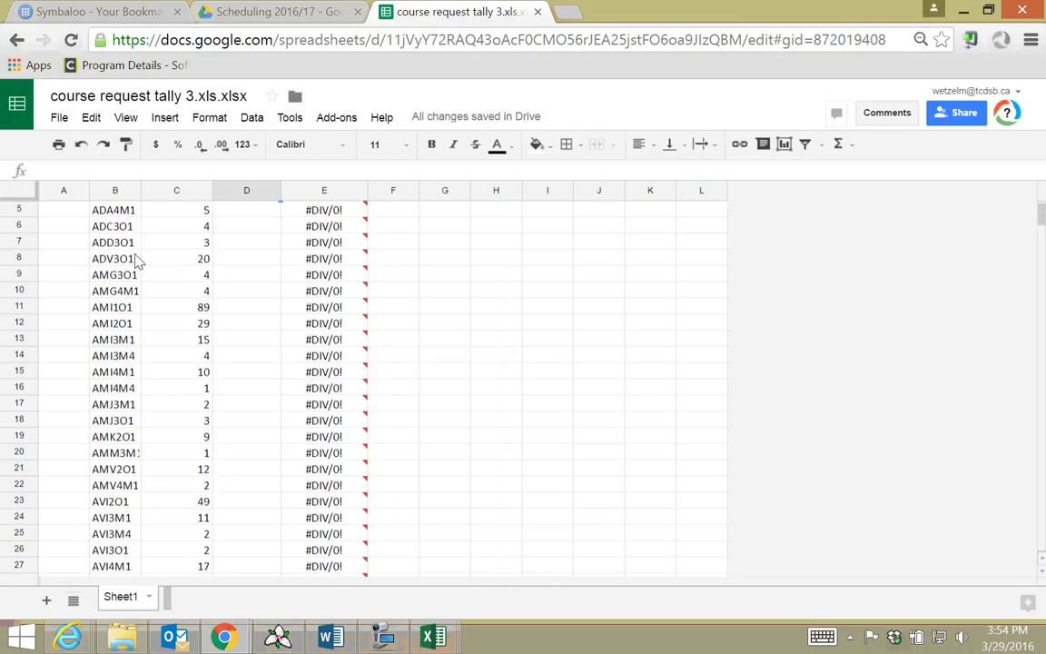
scroll(138, 261, "down", 8)
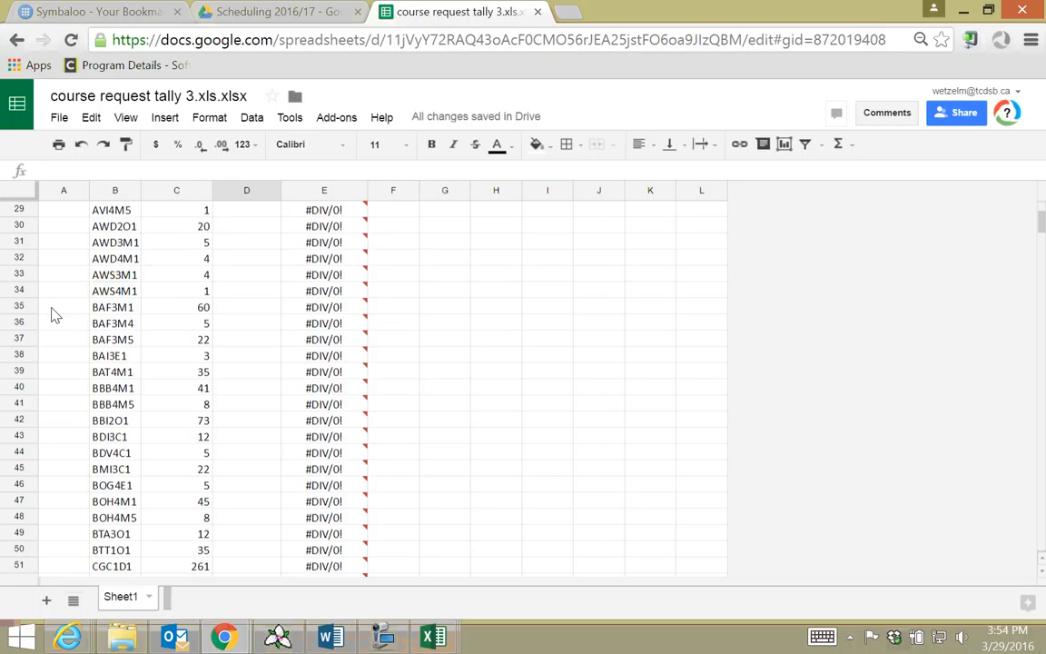
left_click_drag(55, 315, 94, 338)
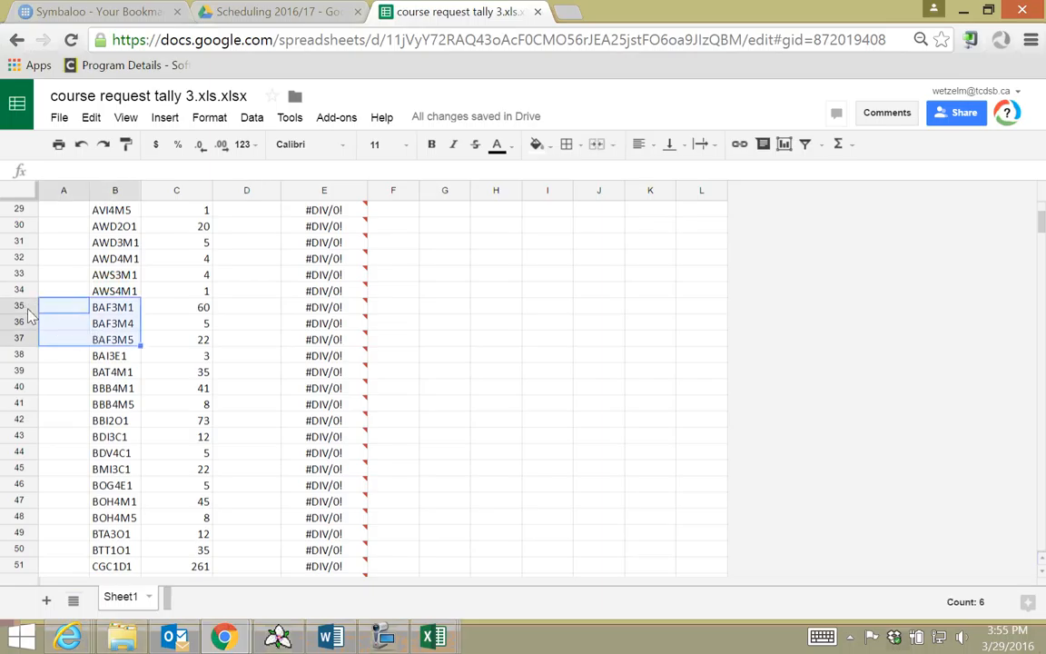
left_click_drag(23, 307, 57, 551)
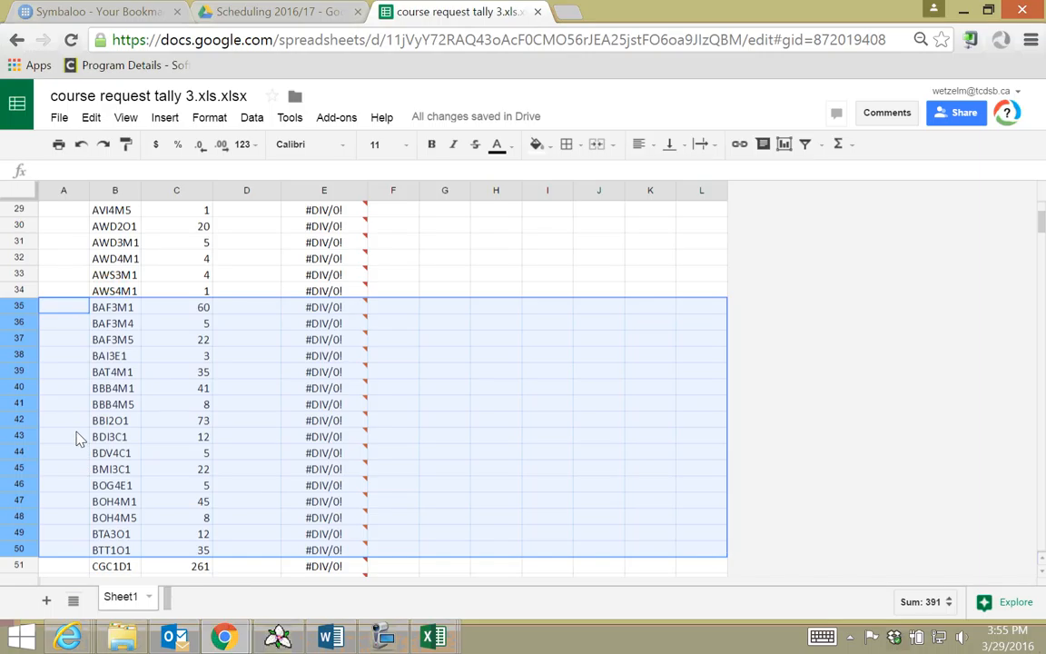
right_click(77, 438)
left_click(100, 447)
left_click(46, 599)
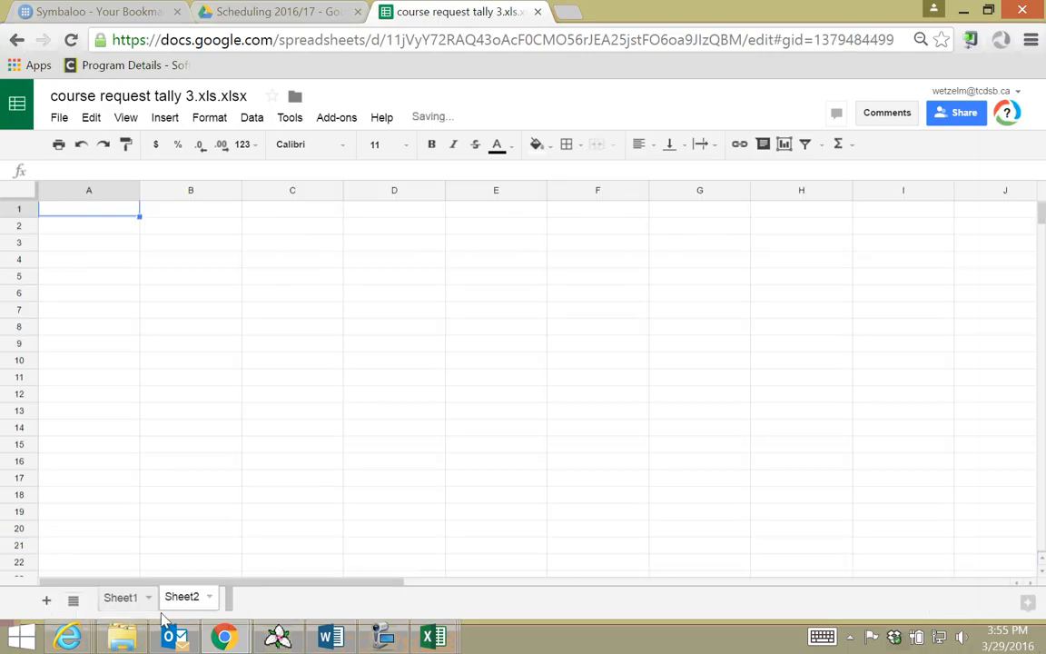
Try to paste the cut course rows at cell A1 of Sheet2.
right_click(47, 209)
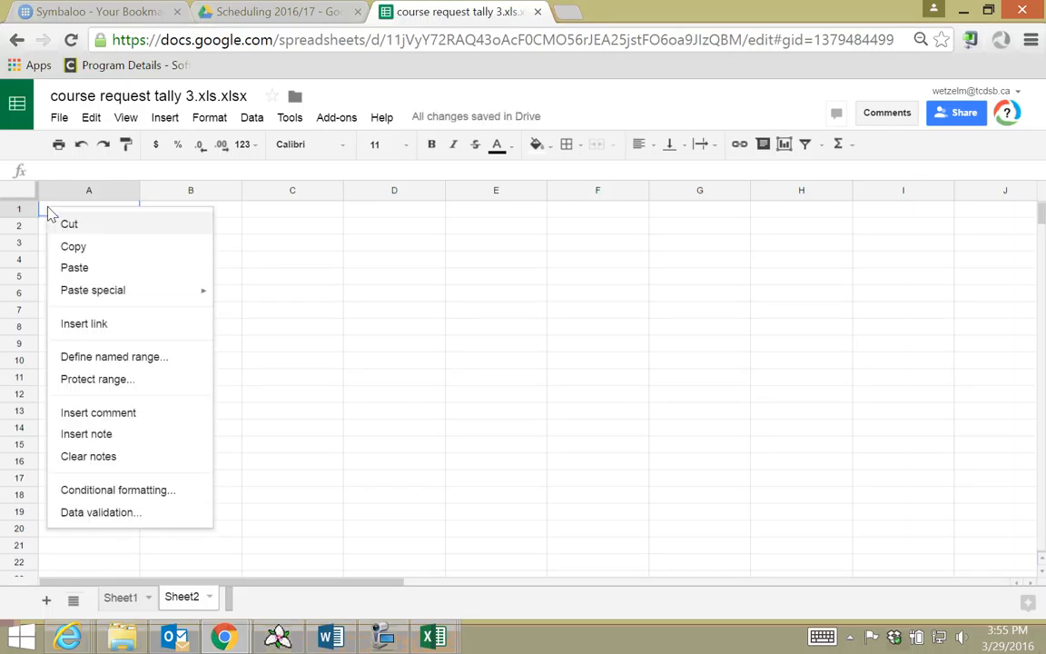
left_click(70, 248)
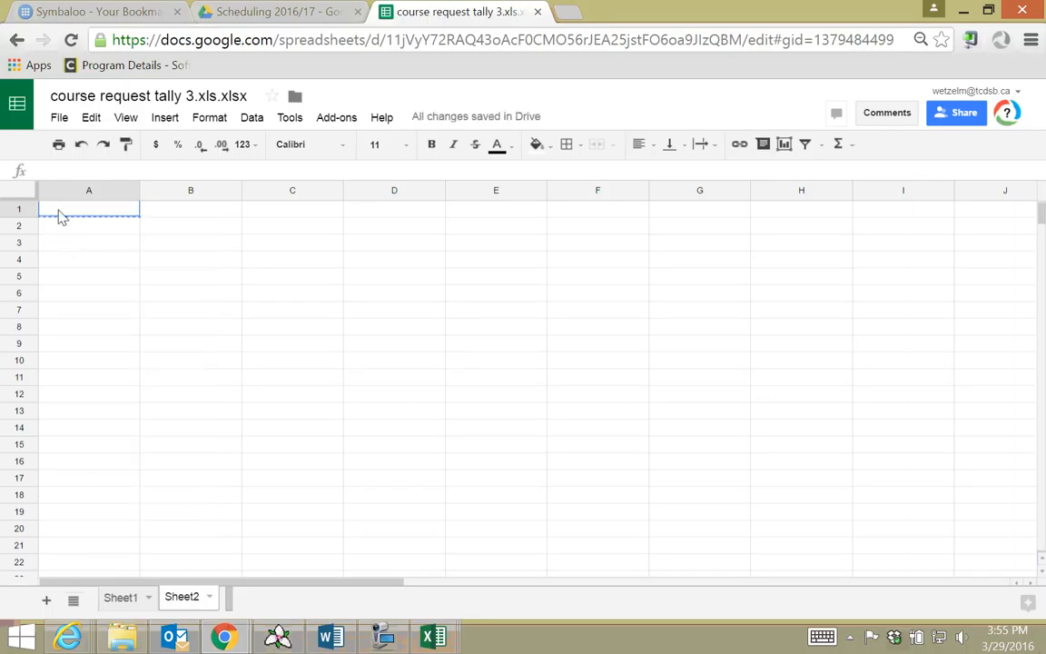
right_click(56, 218)
left_click(70, 250)
Move the course data in B35:E50 of Sheet1, from BAF3M1 to BTT1O1, to cell A1 of Sheet2.
left_click(131, 599)
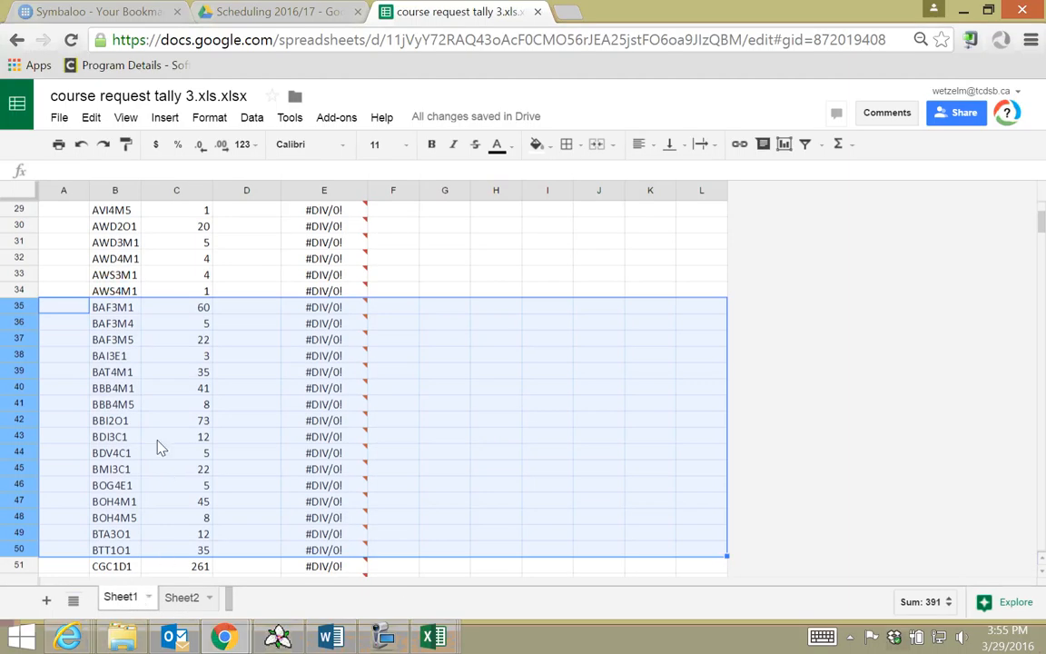
left_click(109, 406)
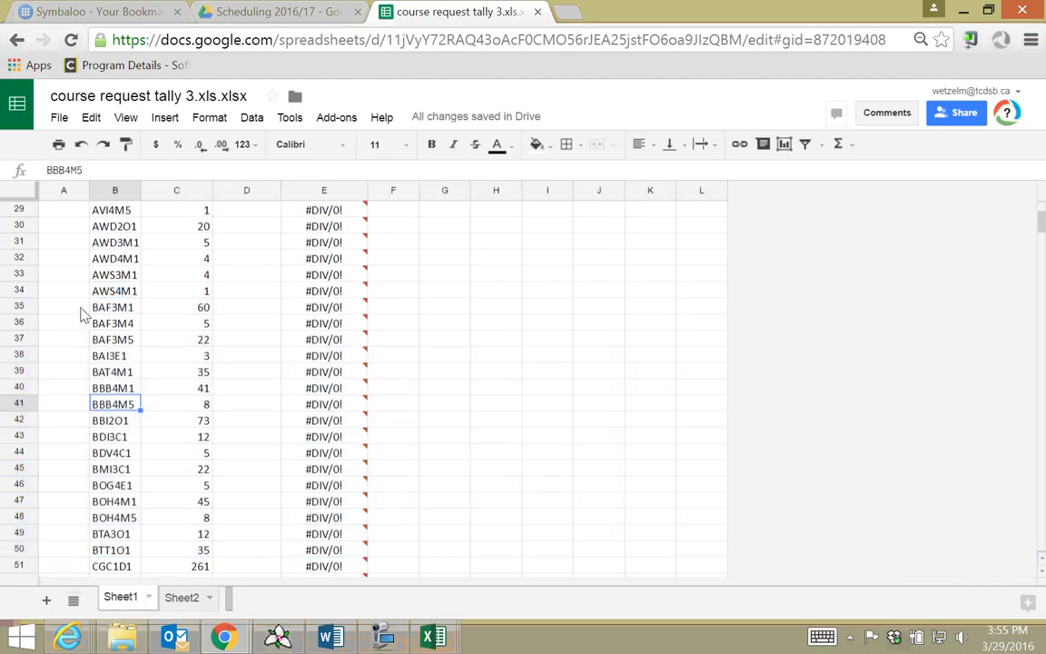
left_click_drag(98, 307, 345, 563)
right_click(279, 422)
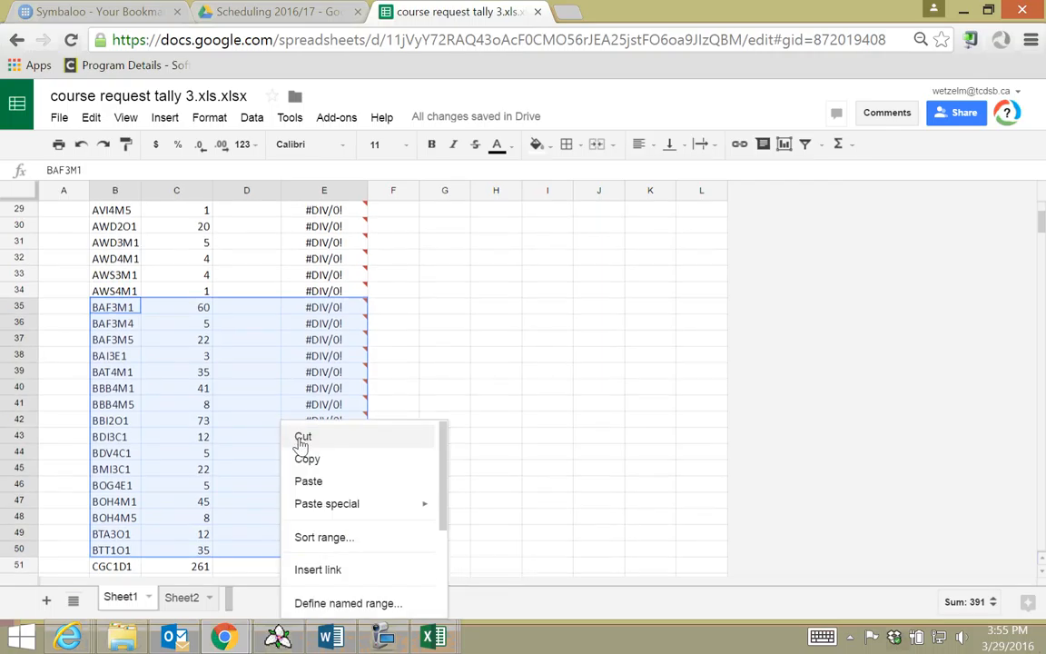
left_click(299, 435)
left_click(182, 597)
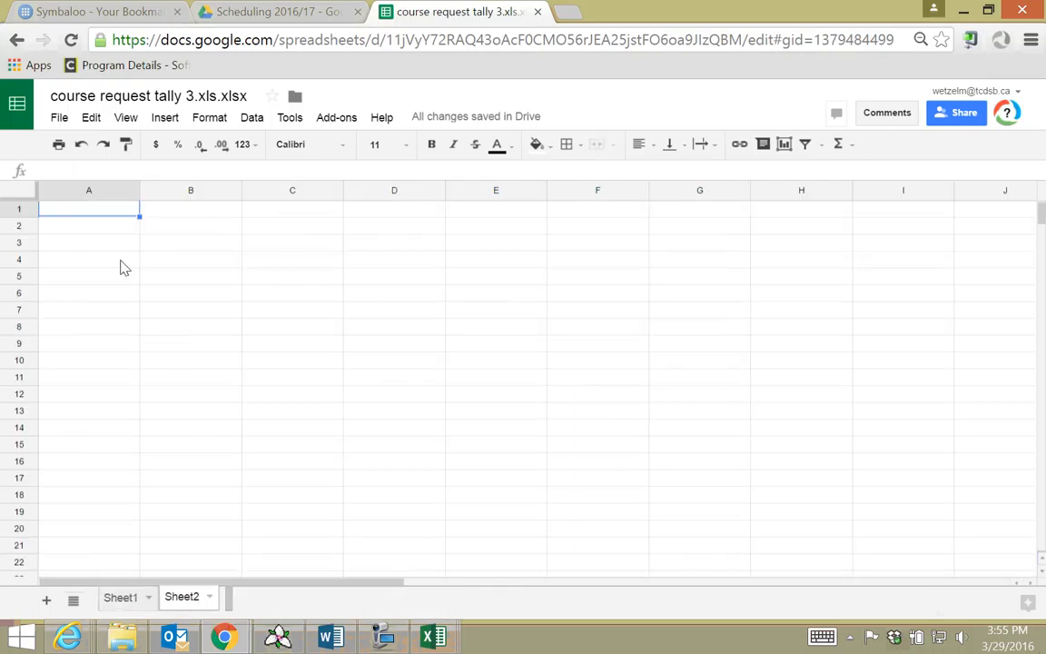
right_click(88, 210)
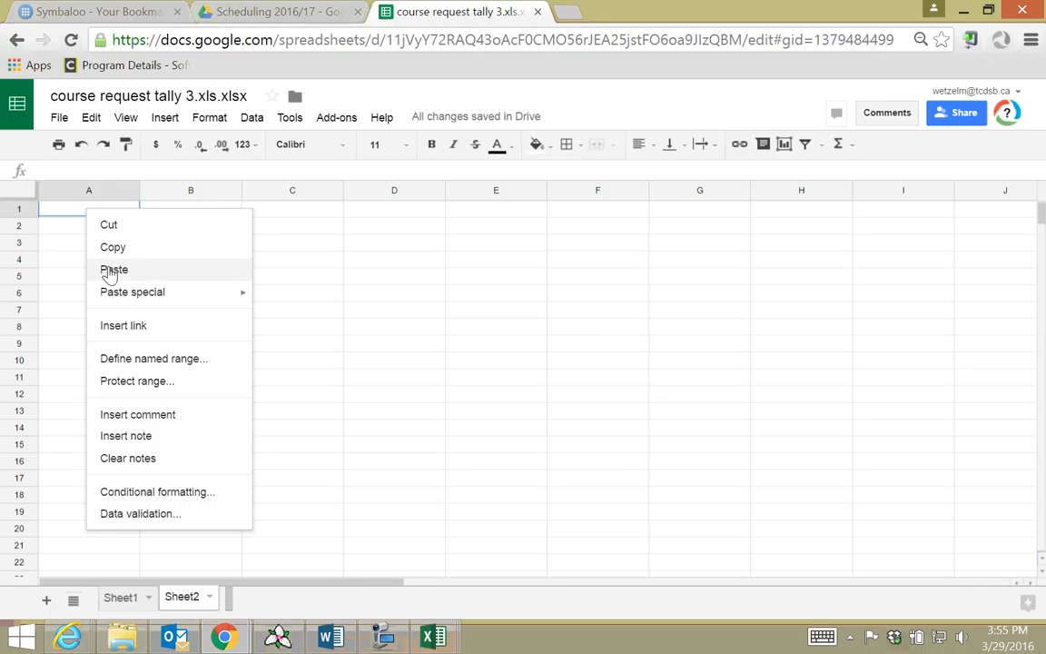
left_click(113, 269)
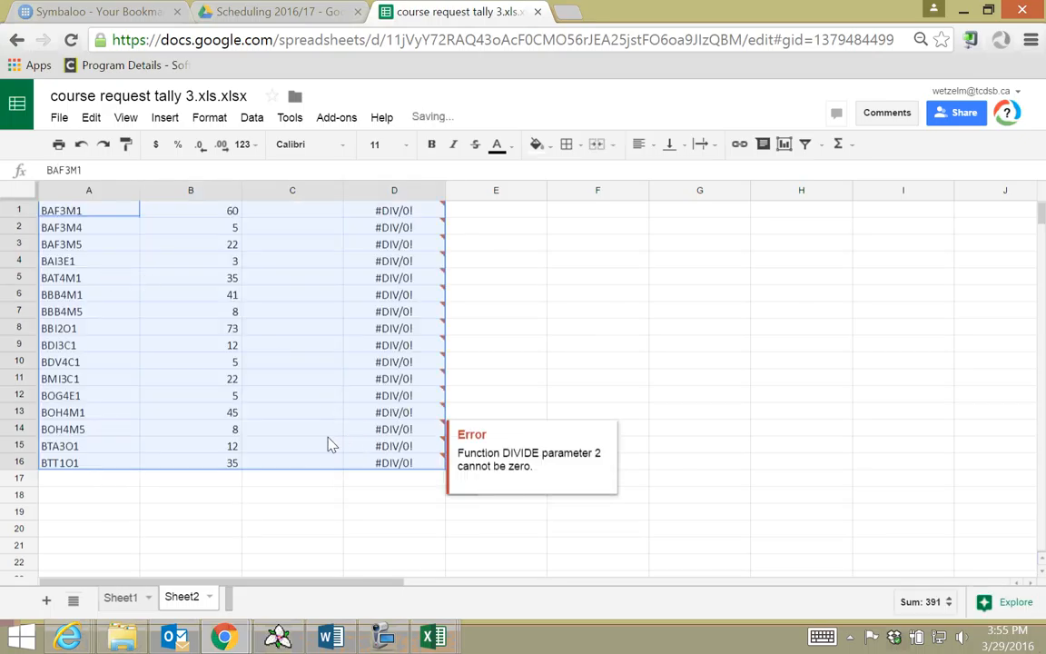
Insert a blank row above the first course row on Sheet2.
left_click(19, 208)
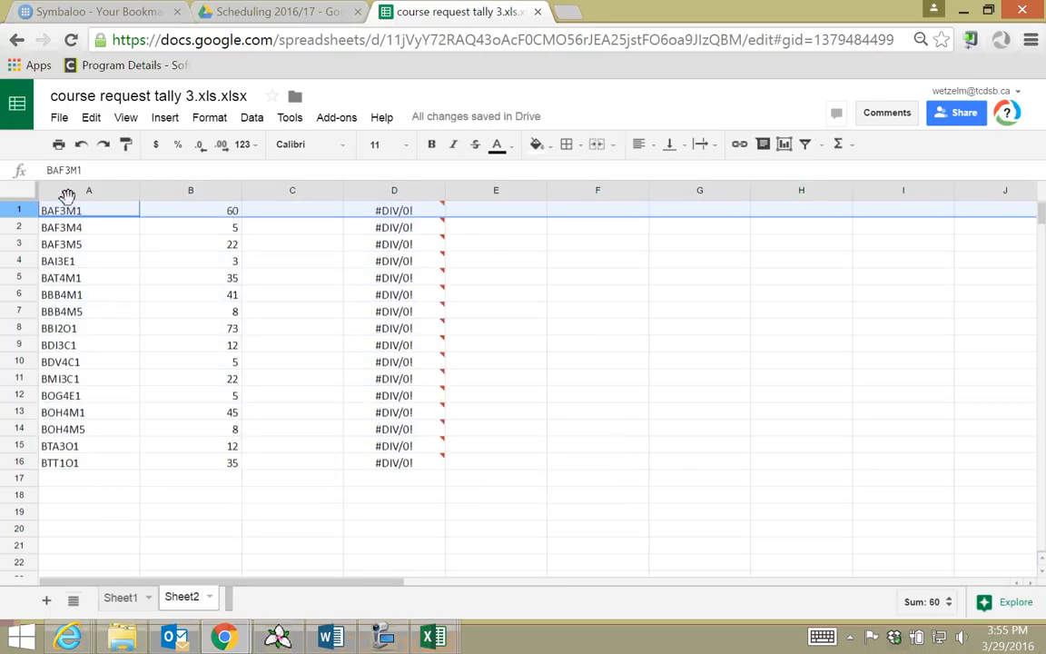
right_click(19, 209)
left_click(98, 327)
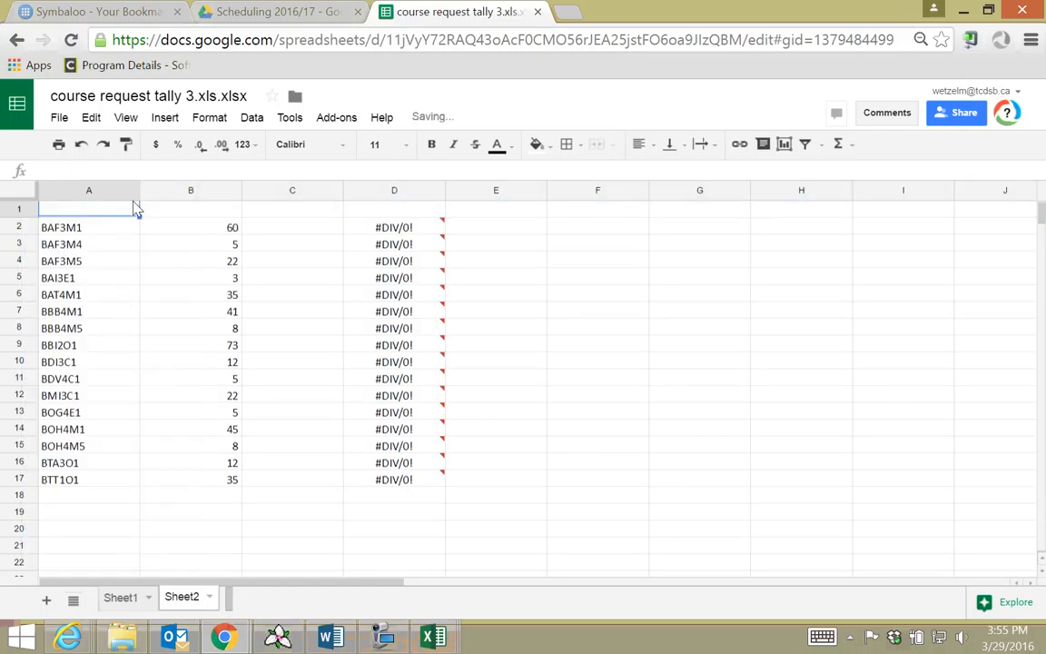
Enter the column headers Course, Requests, Sec Req and Ave / Section in cells A1 to D1 of Sheet2.
type("Course")
key("Tab")
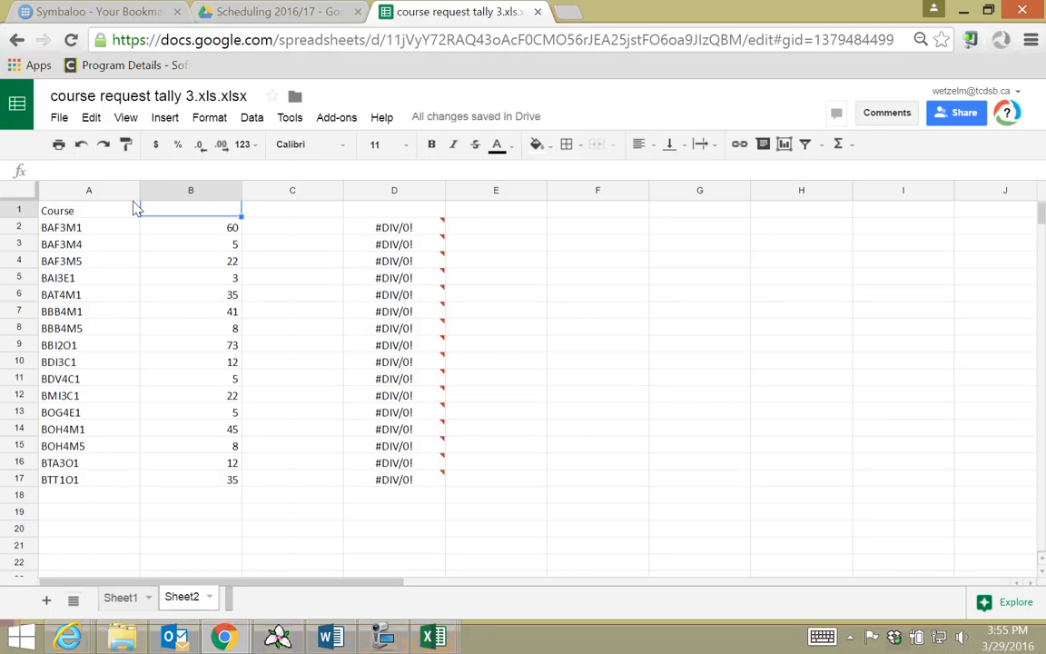
type("Req")
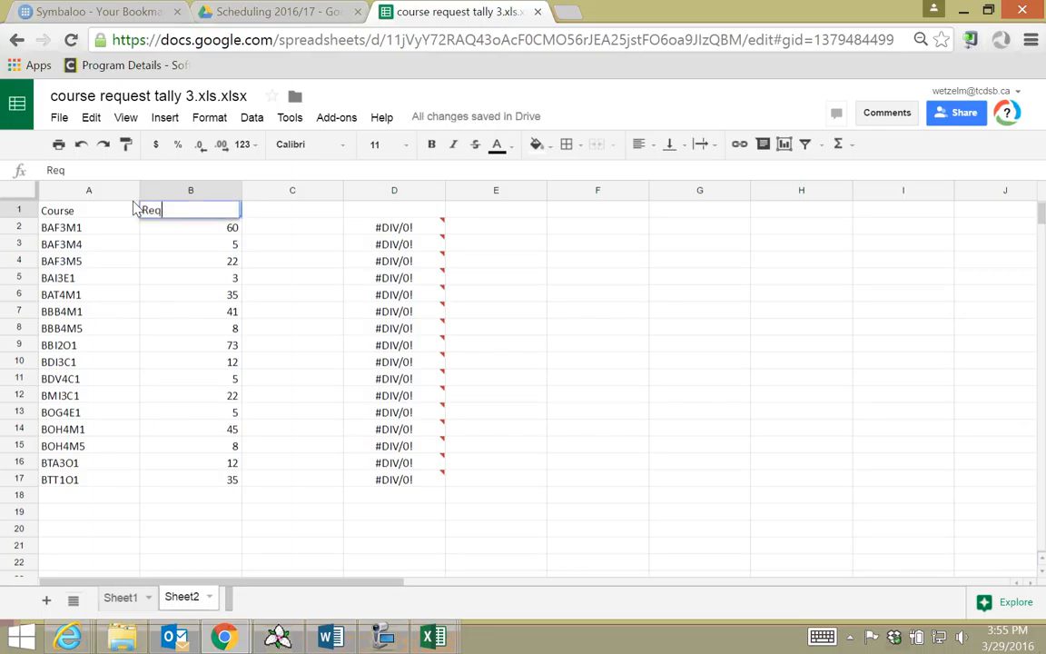
type("uests")
key("Tab")
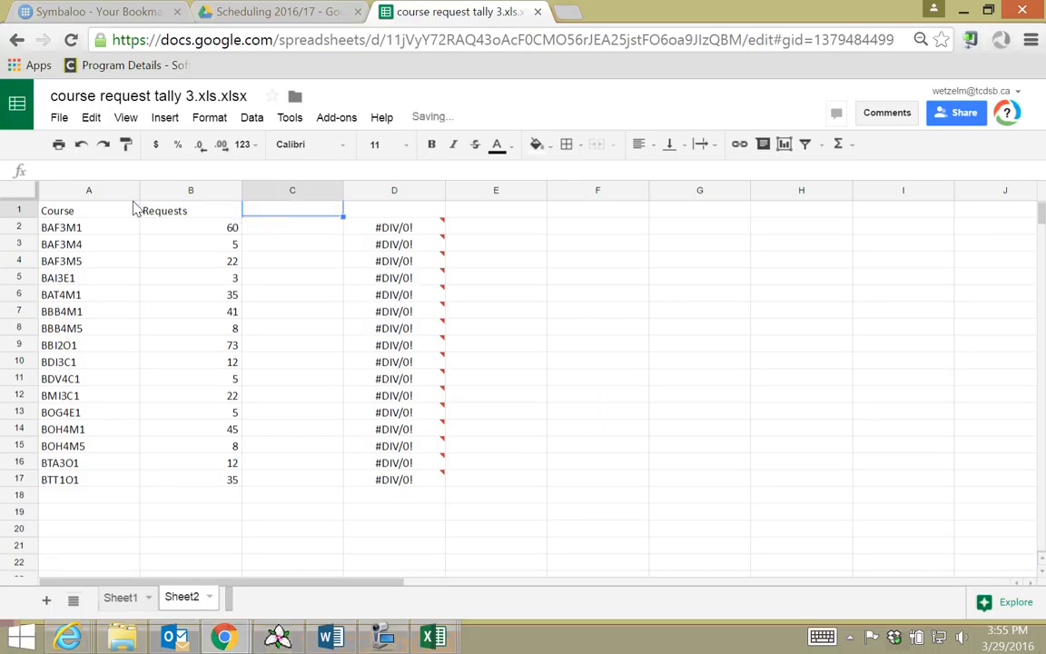
type("Sec Re")
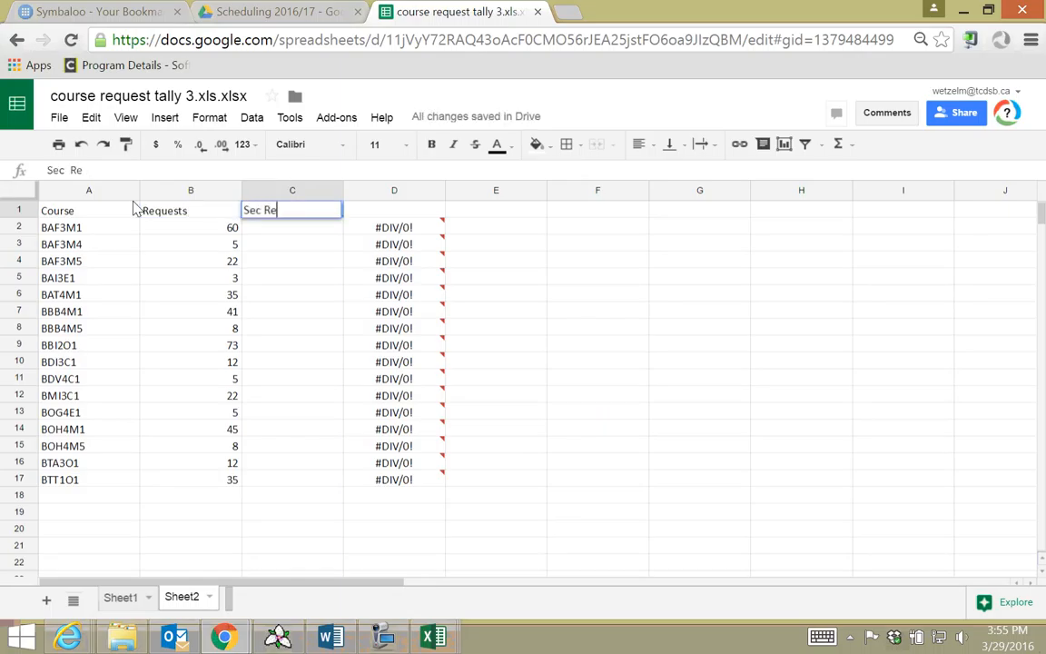
type("q")
key("Tab")
key("Tab")
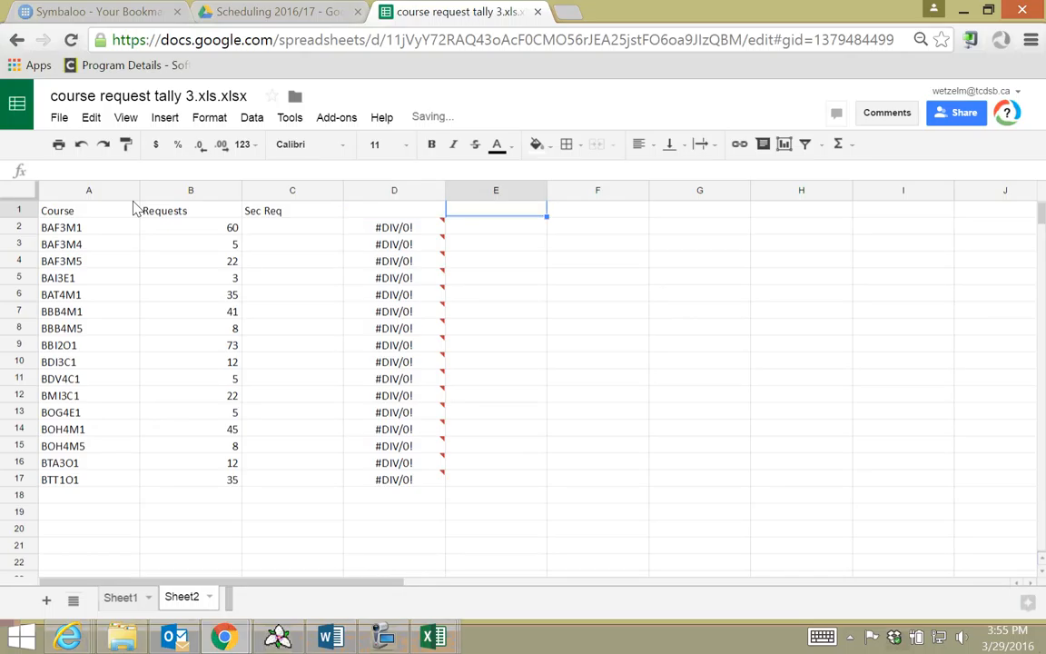
key("Left")
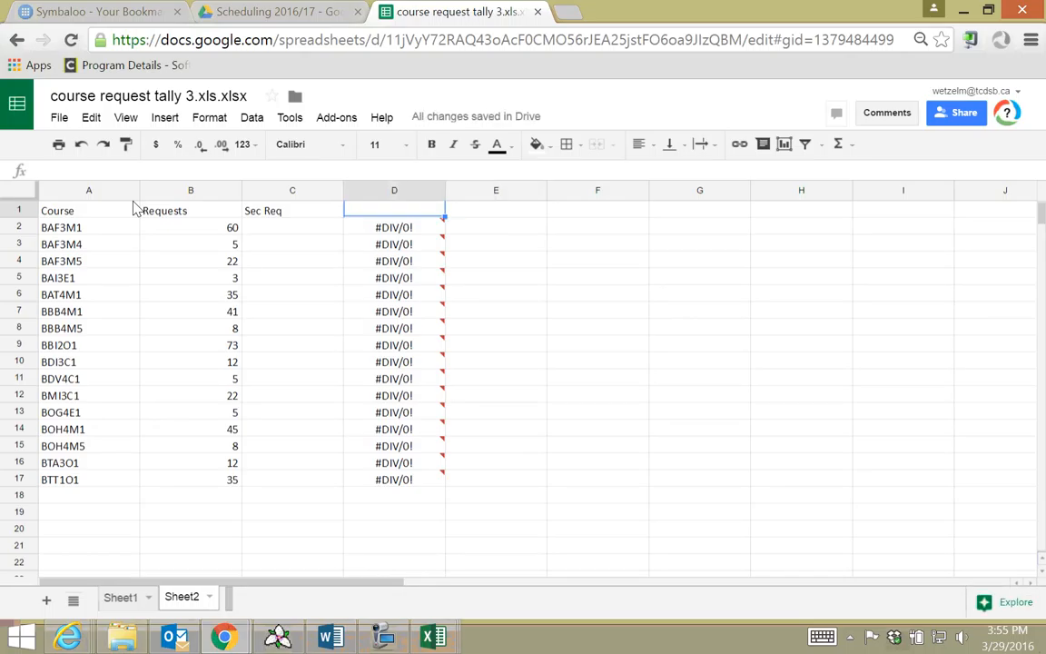
type("Ave / S")
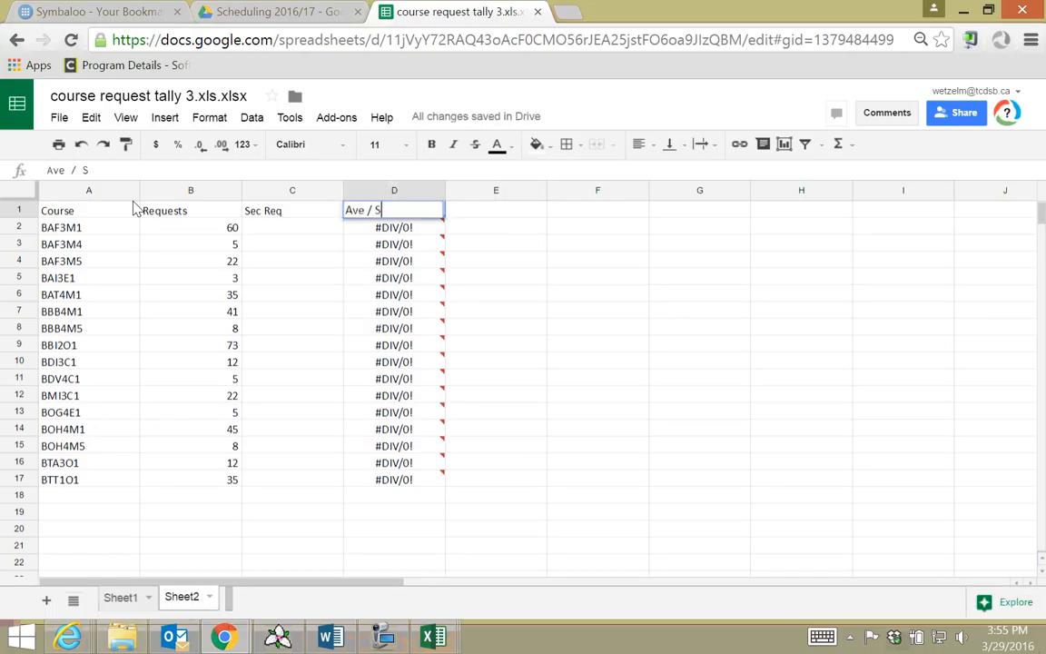
type("on")
Set the required sections for BAF3M1 to 2 in cell C2.
left_click(303, 226)
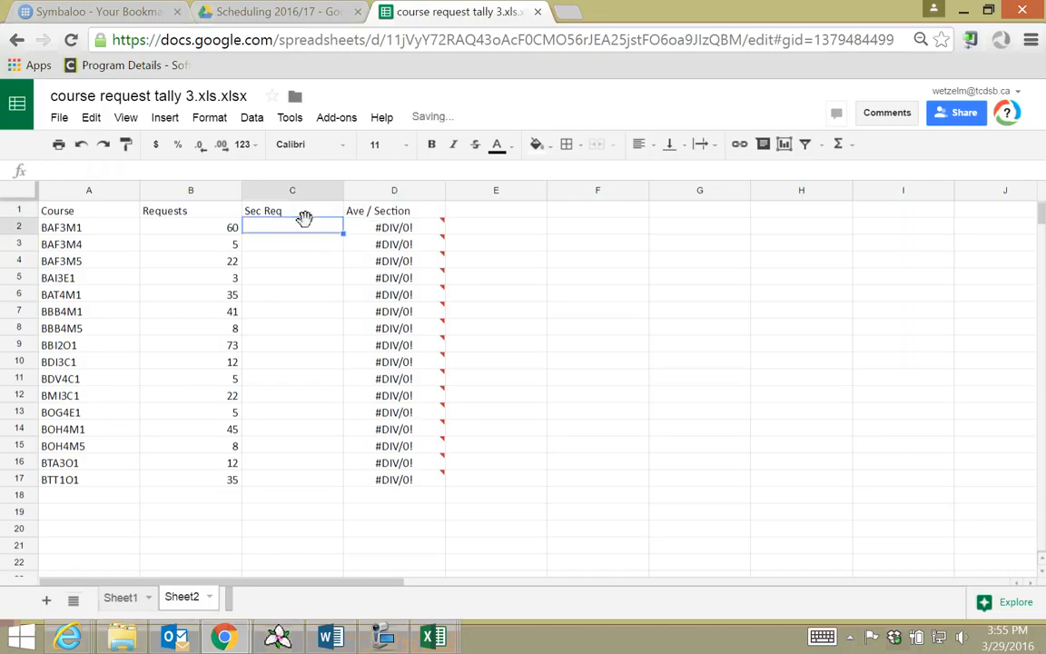
type("2")
left_click(320, 263)
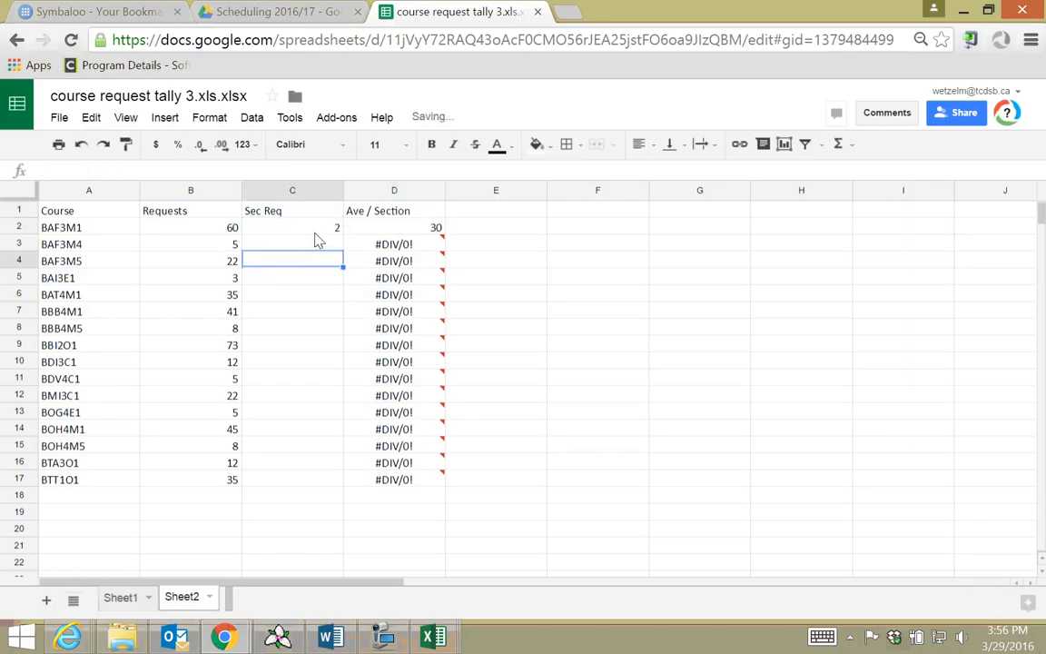
Rename Sheet2 as Business.
left_click(208, 599)
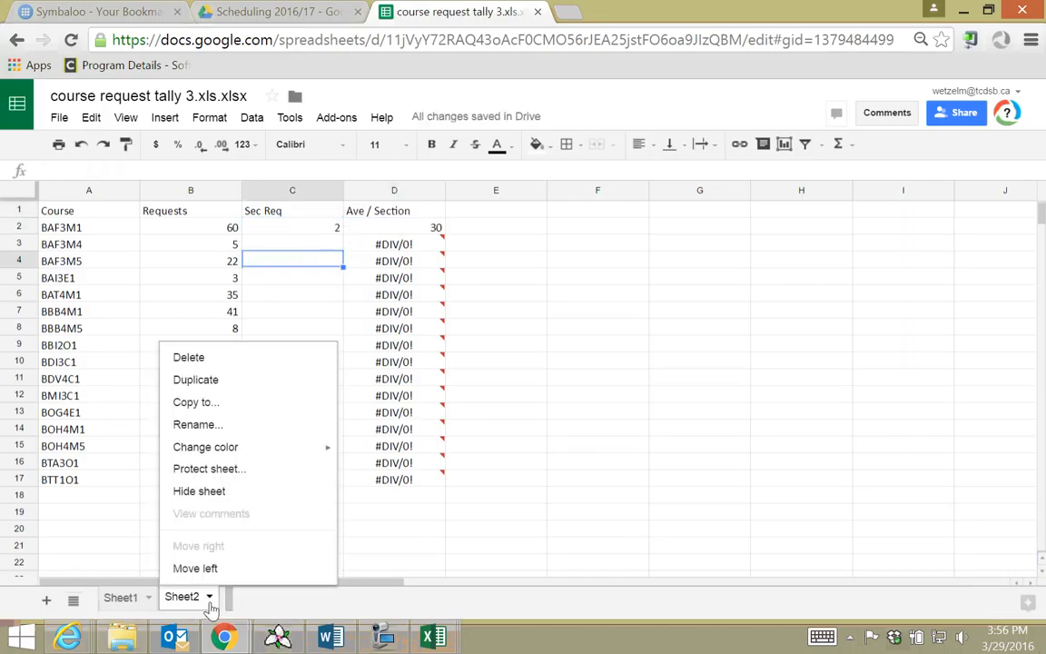
left_click(225, 425)
type("Business")
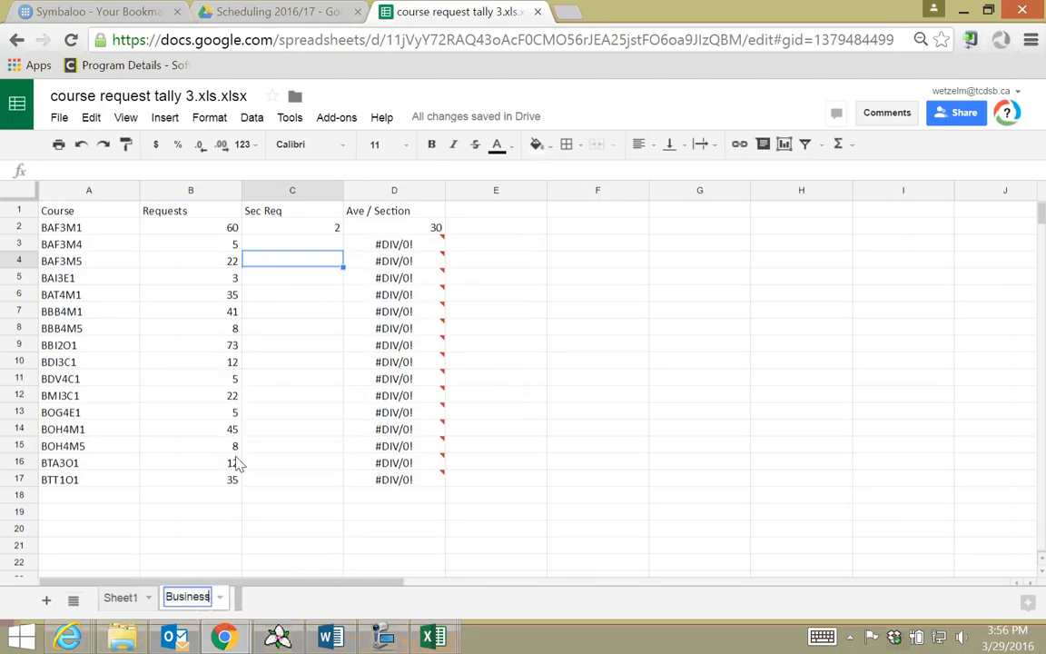
Move the course data in B51:E73 of Sheet1, from CGC1D1 to CPW4U5, to cell A1 of a new sheet.
left_click(120, 598)
scroll(346, 369, "down", 5)
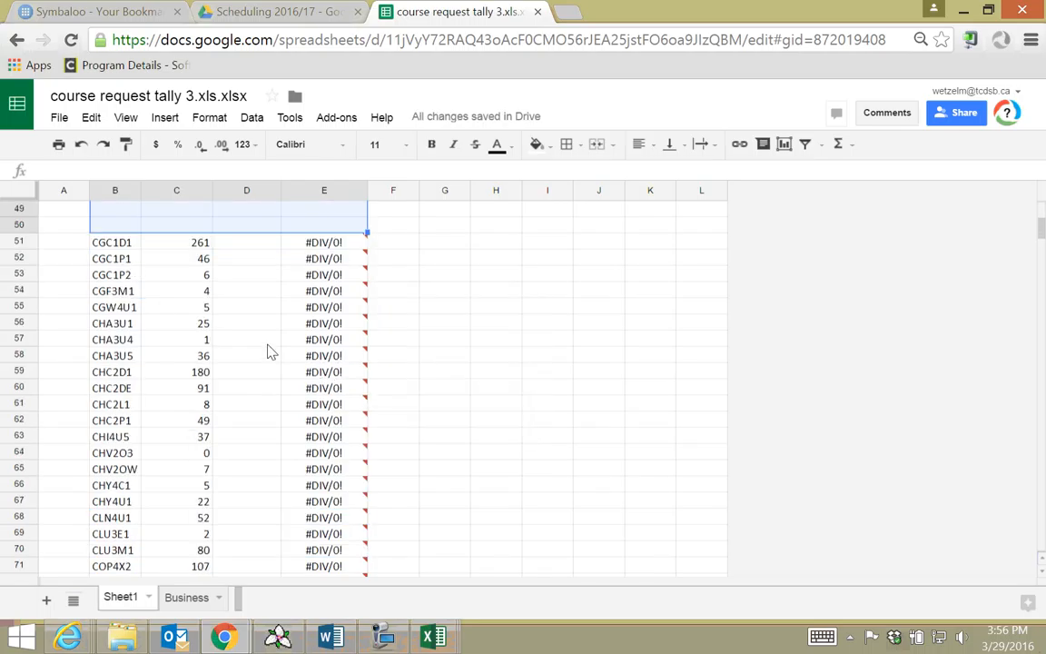
scroll(239, 341, "down", 1)
scroll(239, 340, "up", 1)
left_click_drag(102, 242, 310, 429)
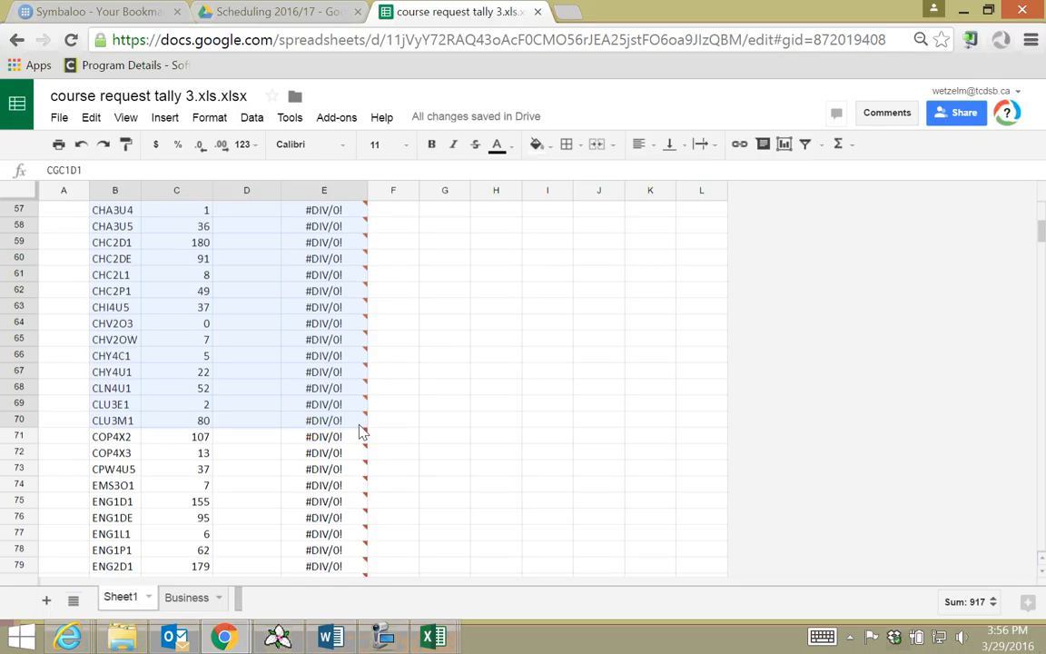
left_click_drag(361, 432, 367, 468)
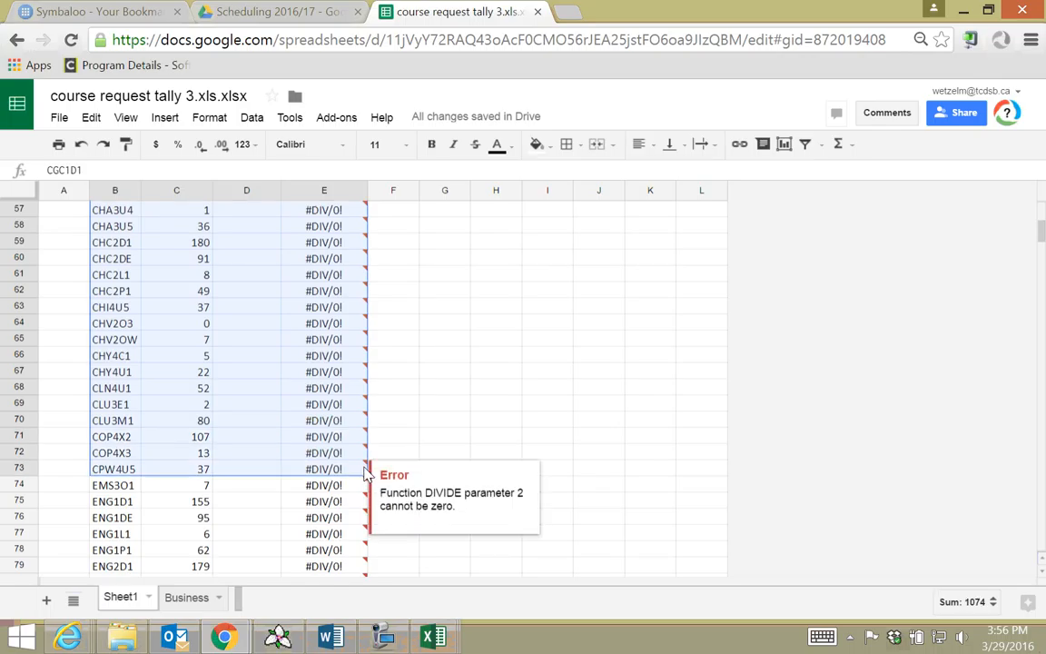
right_click(205, 336)
left_click(227, 366)
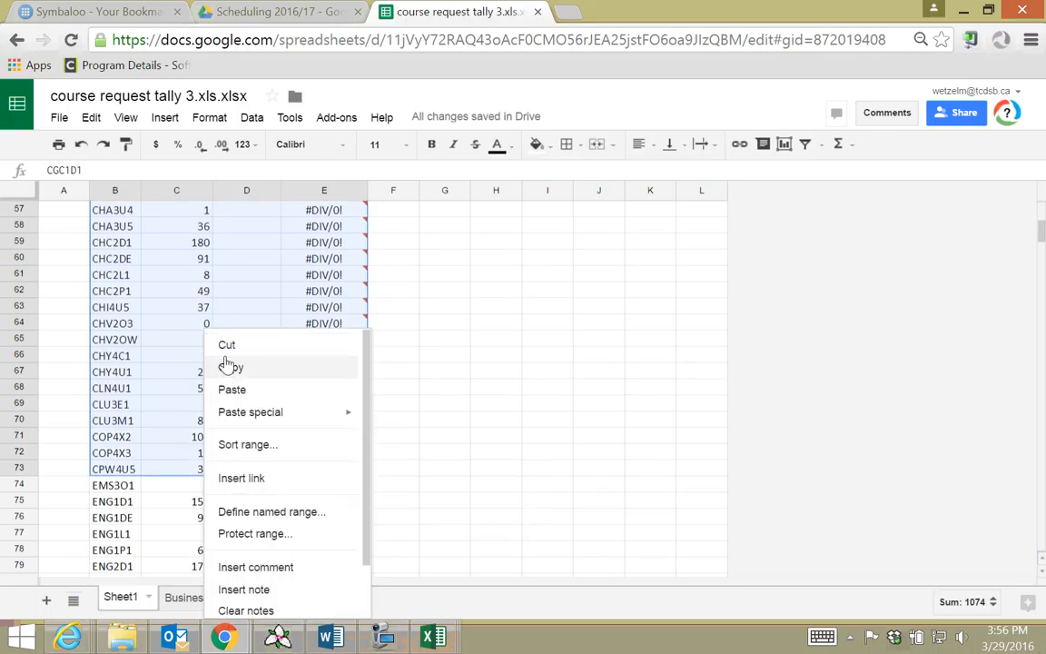
left_click(45, 600)
right_click(55, 209)
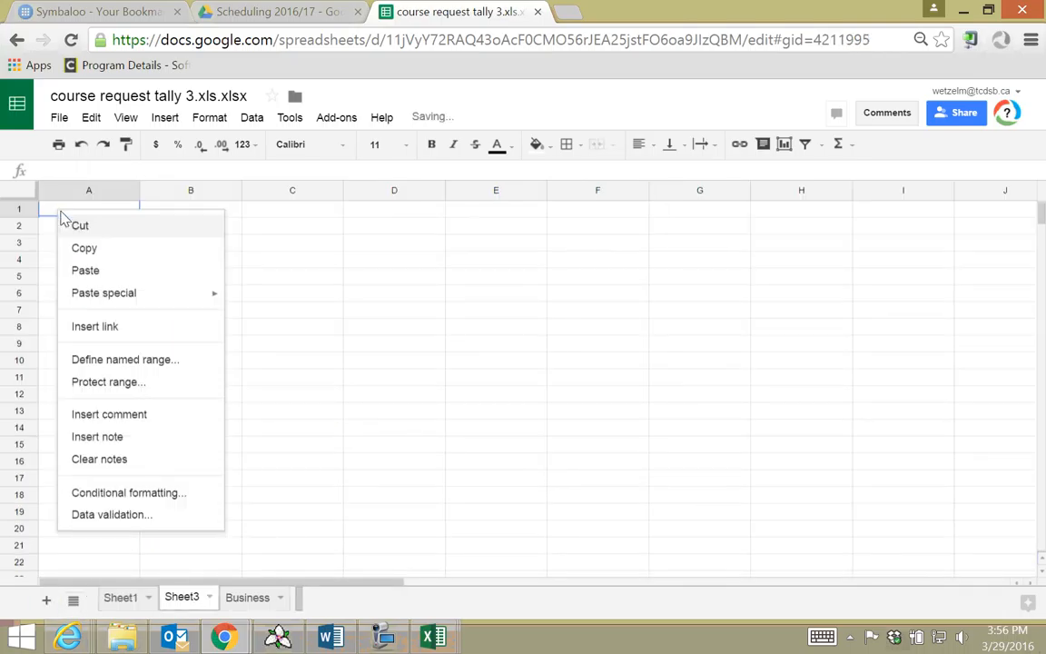
left_click(84, 270)
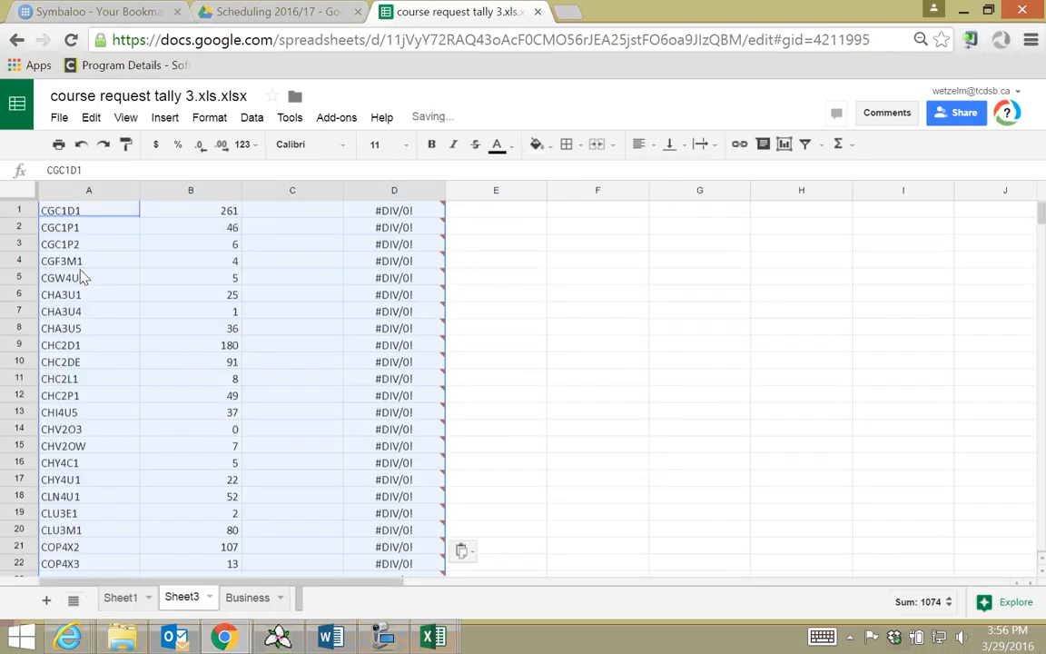
Rename Sheet3 as CWS and place it after the Business sheet.
left_click(208, 598)
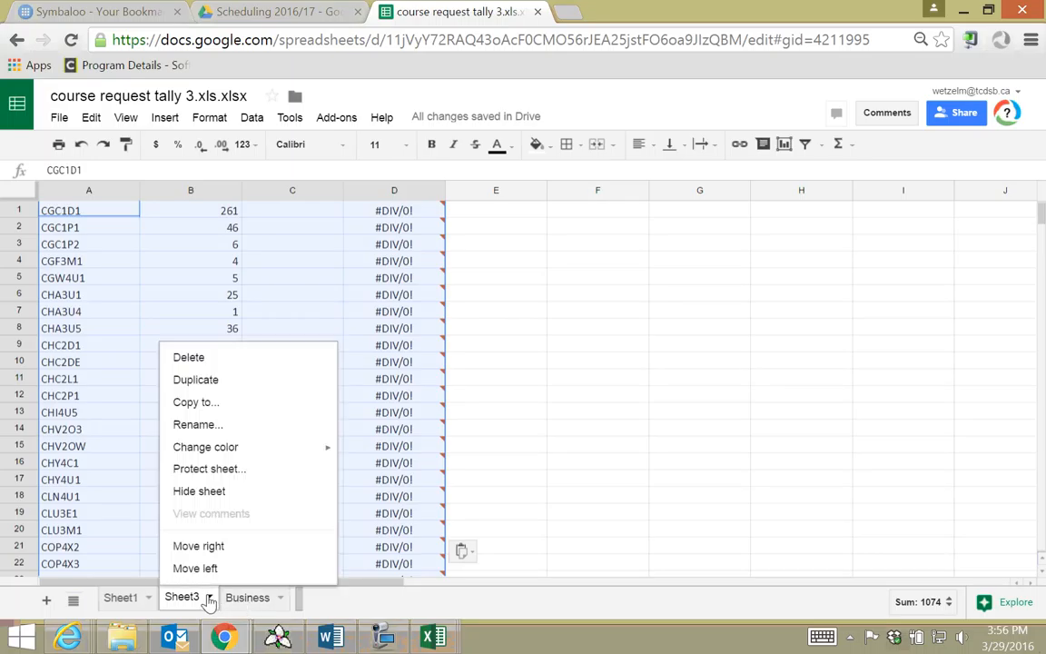
left_click(186, 425)
type("CWS")
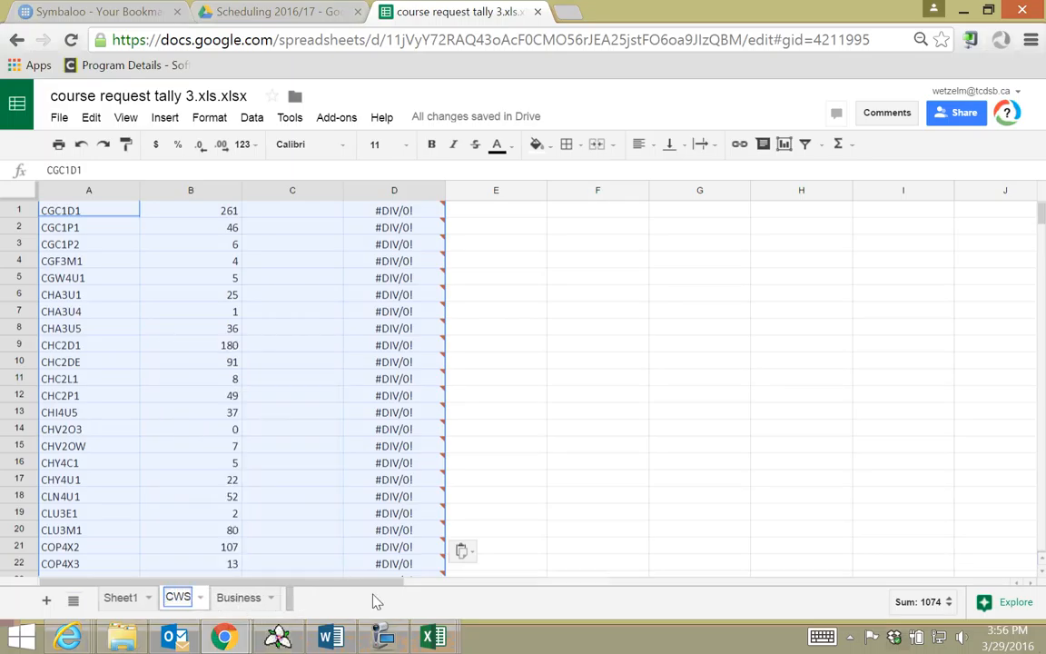
key("Return")
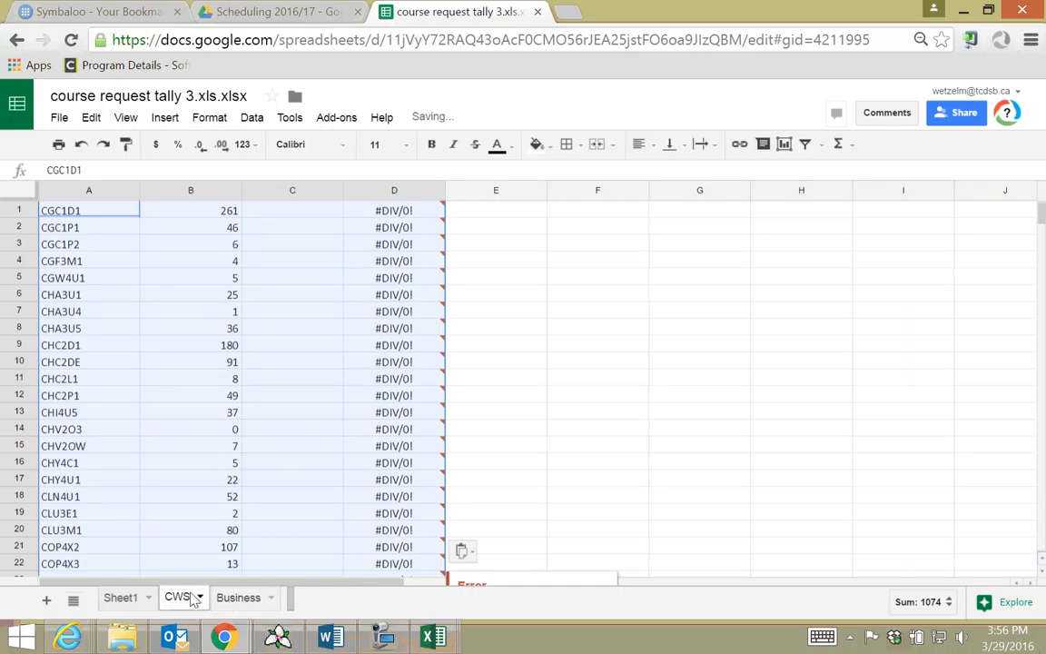
left_click_drag(198, 600, 281, 601)
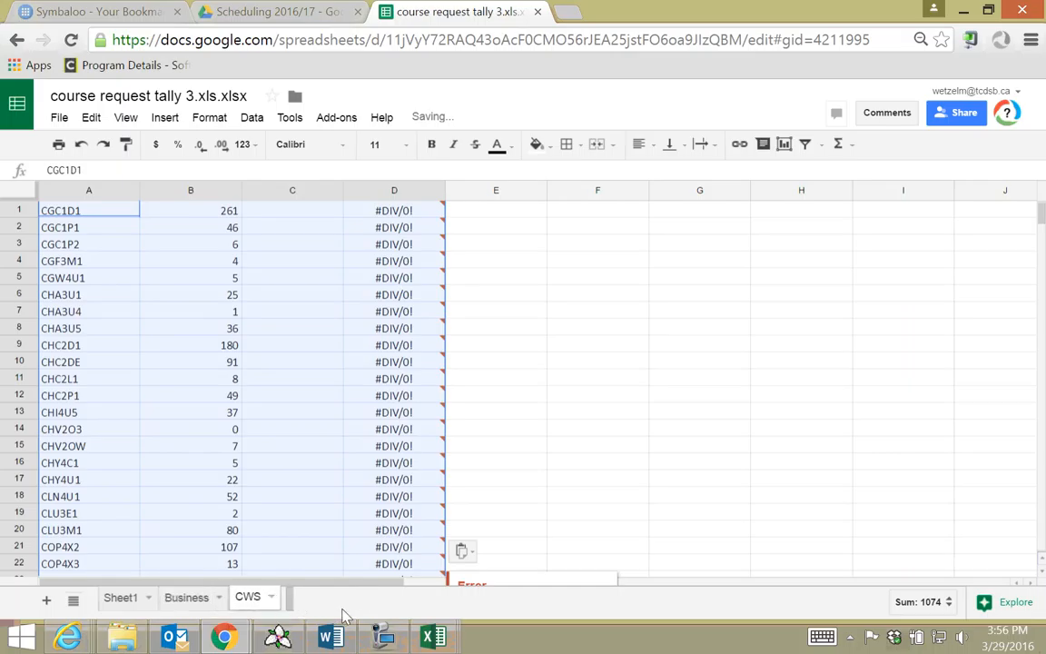
left_click(334, 512)
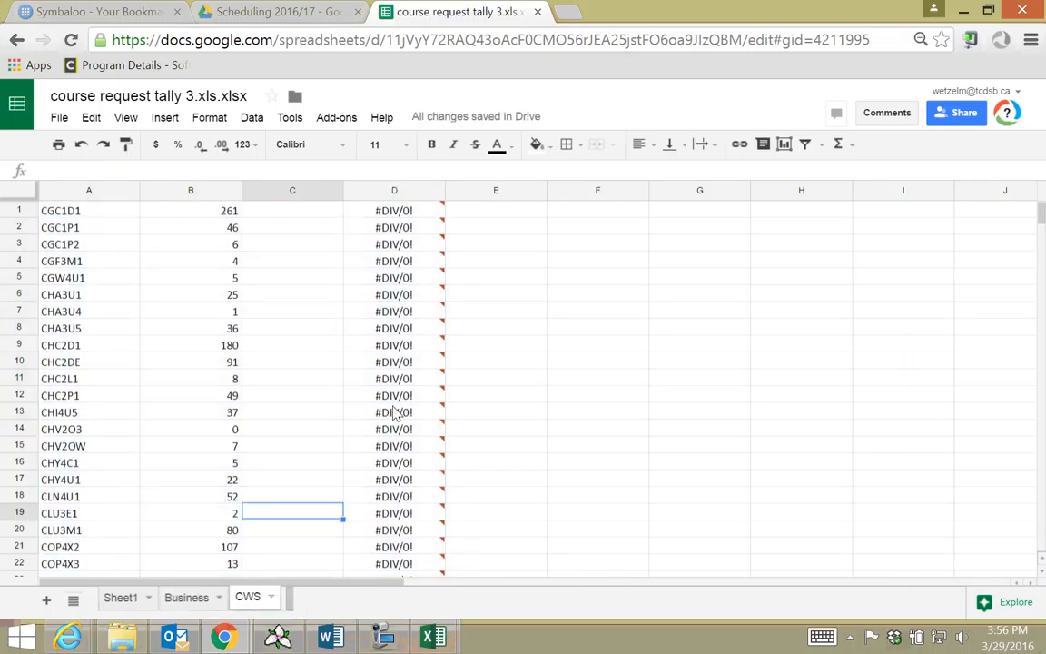
Review the remaining course list on Sheet1 and return to the CWS sheet.
mouse_move(362, 389)
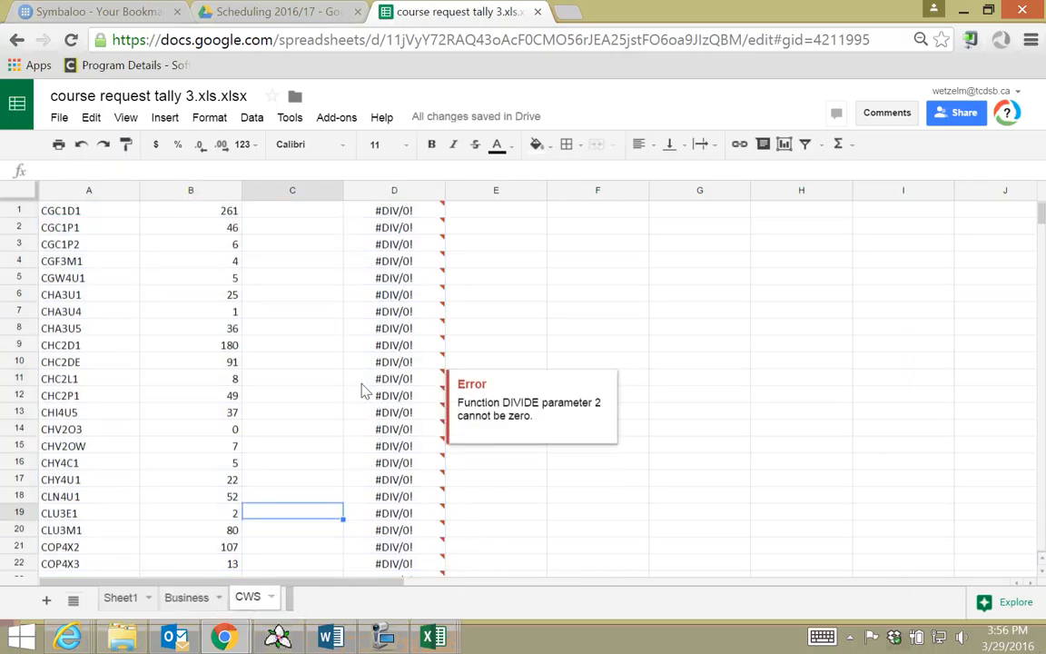
left_click(107, 599)
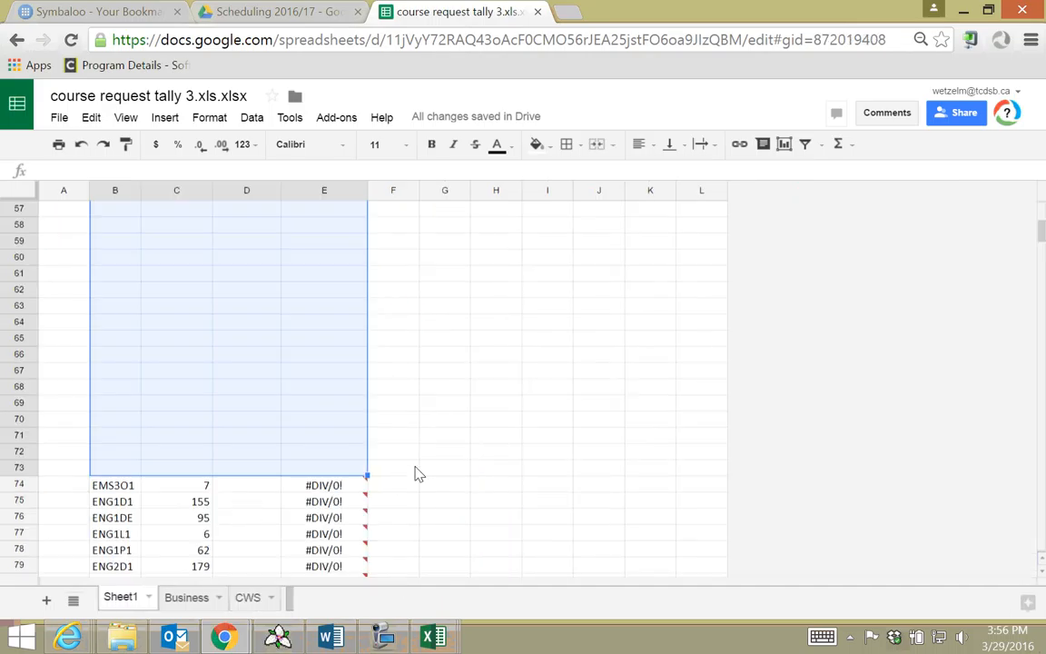
scroll(419, 473, "up", 5)
scroll(418, 473, "down", 10)
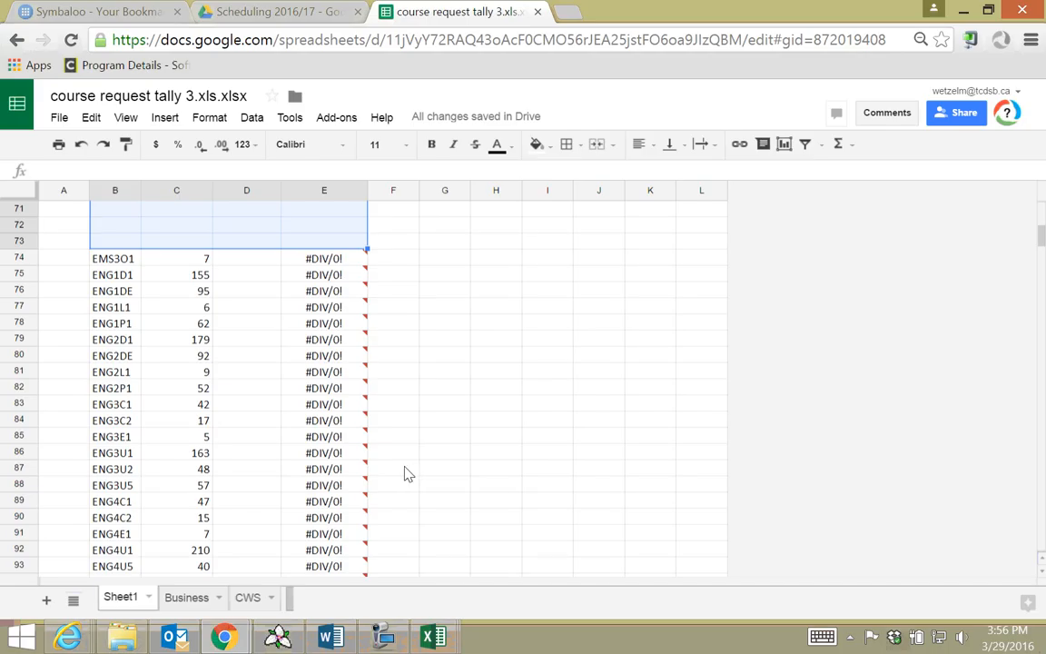
left_click(250, 600)
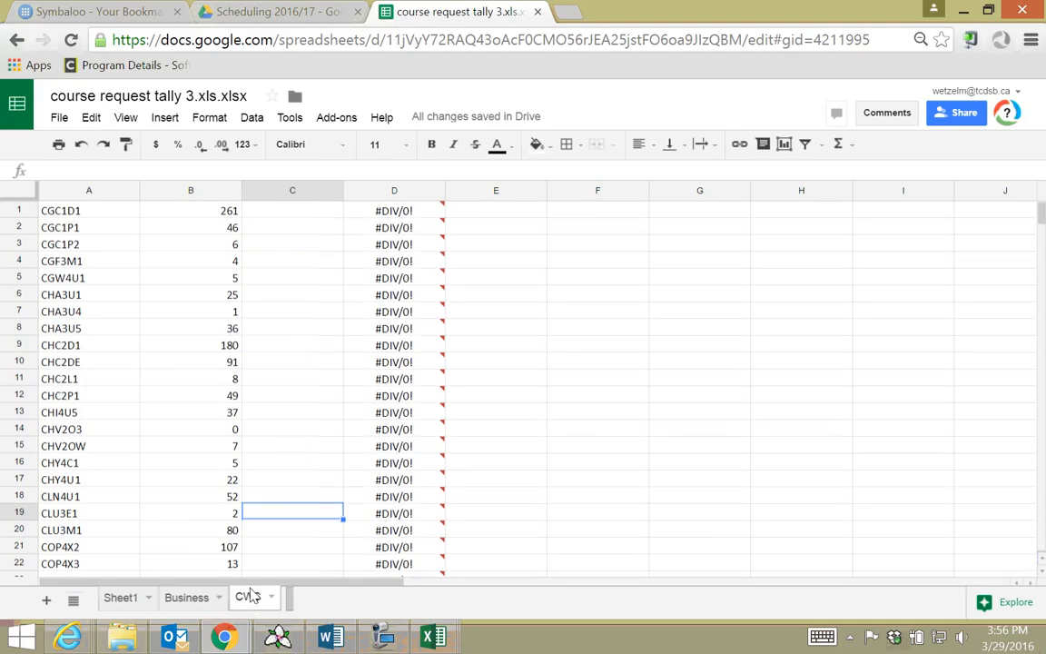